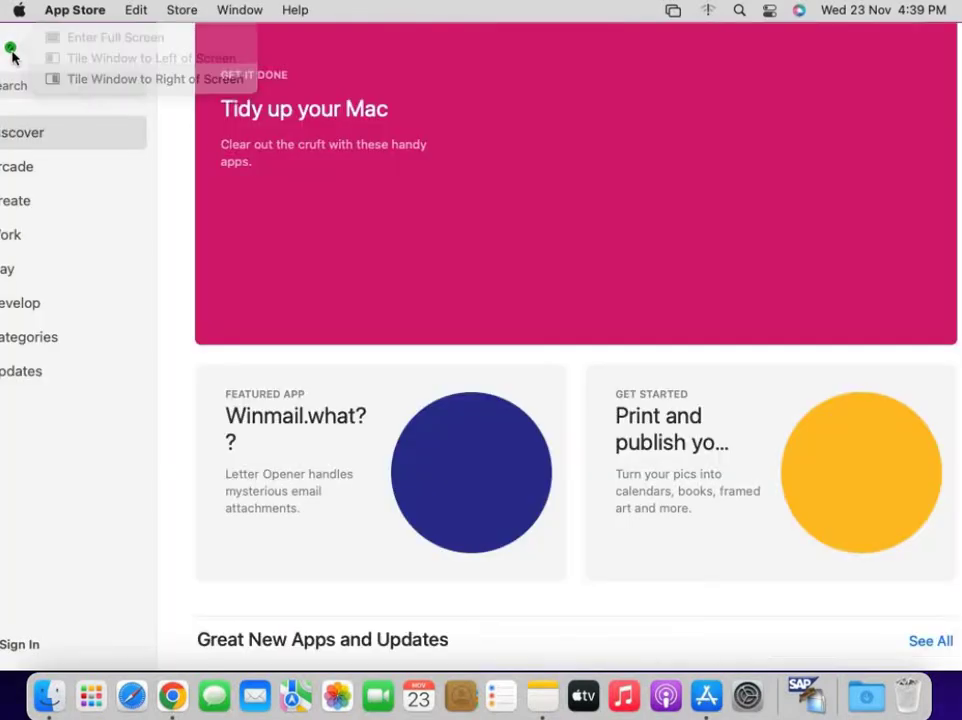
Step: Make the App Store full screen and place the cursor in its search field
click(11, 49)
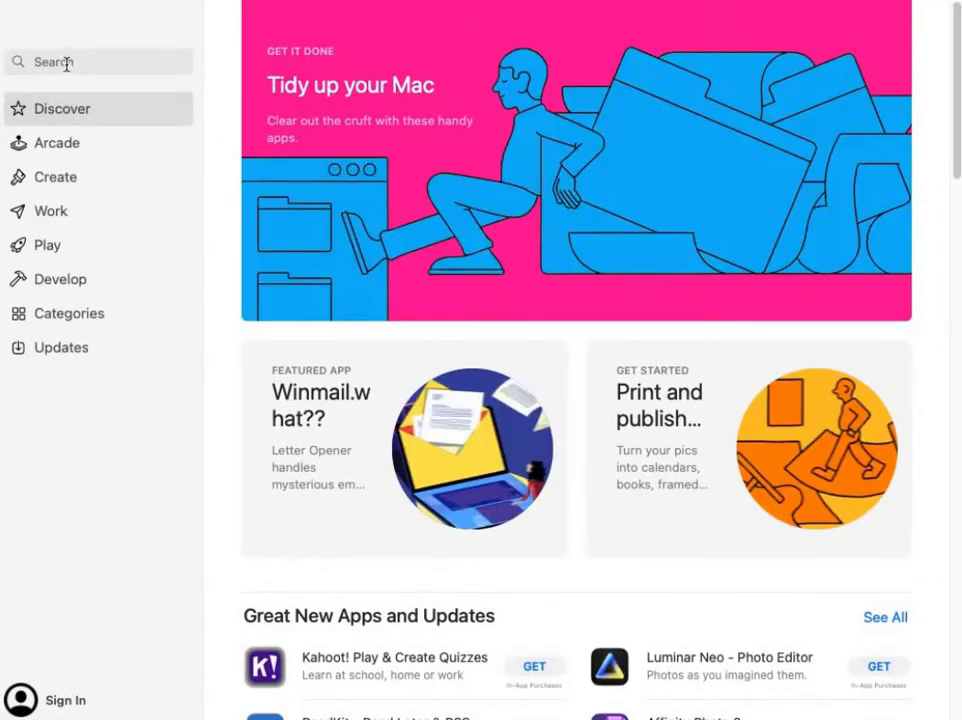
click(67, 63)
Step: Search for 'microsoft remote desktop', try GET then INSTALL, and cancel the Apple ID sign-in
text(microsoft)
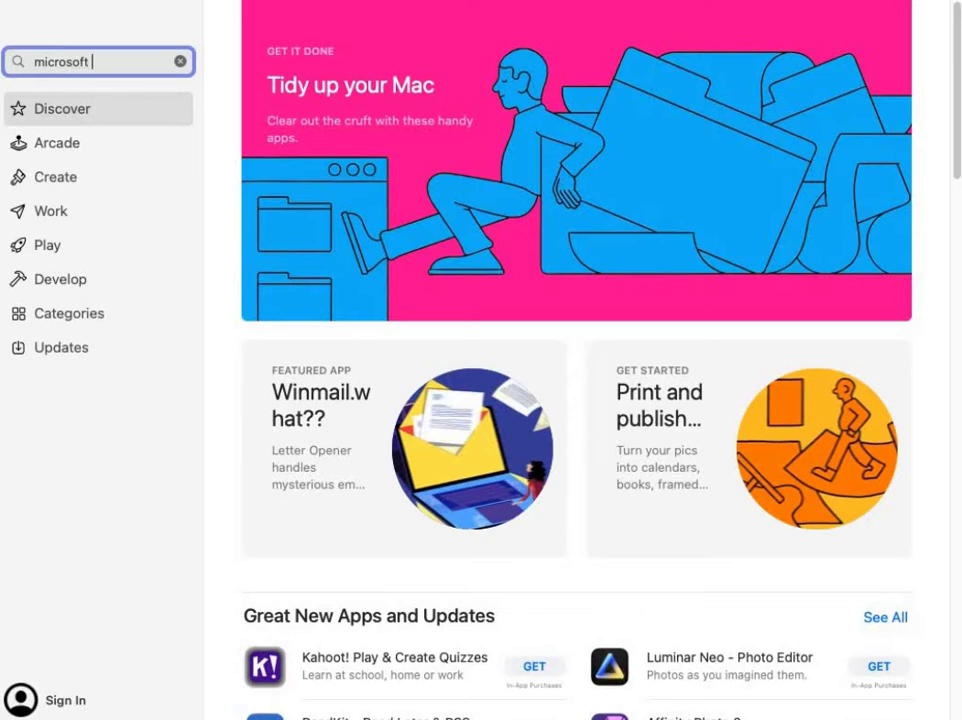
text( re)
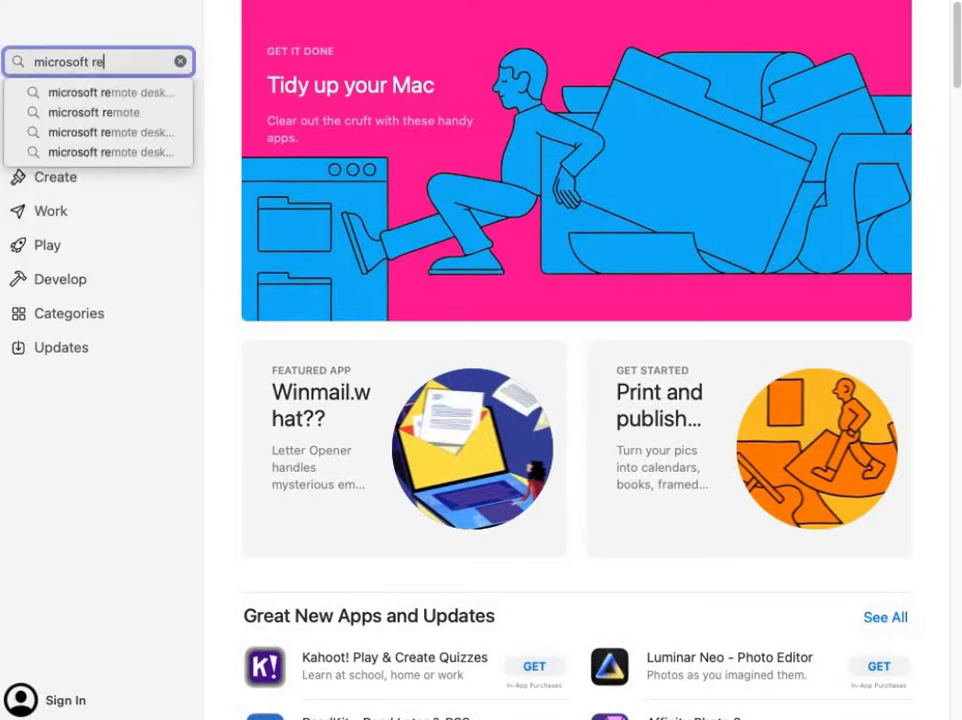
text(mote)
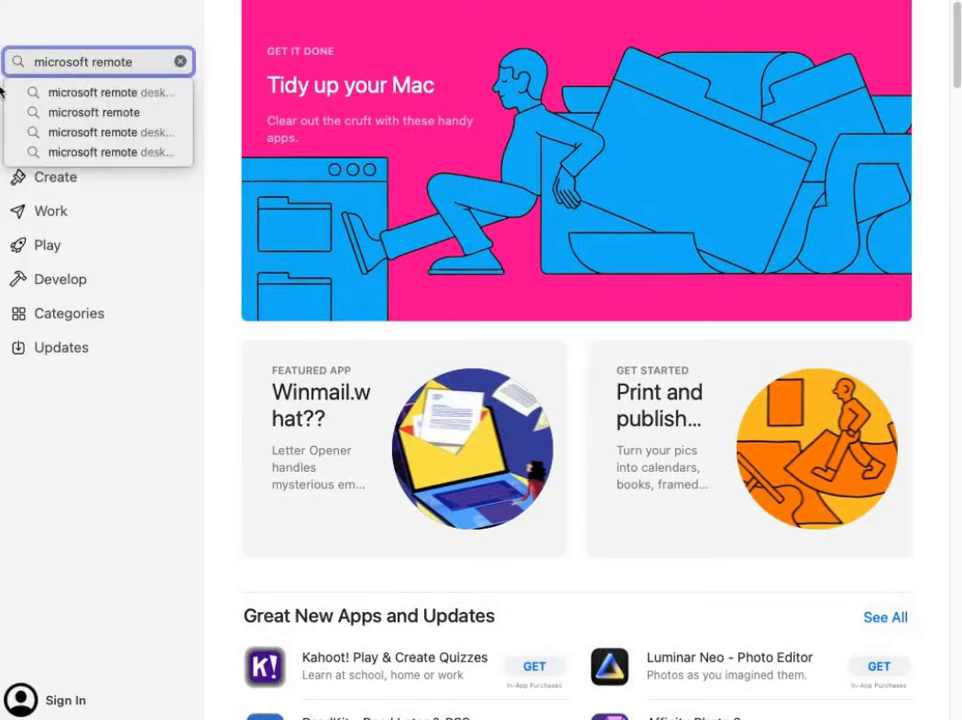
click(106, 93)
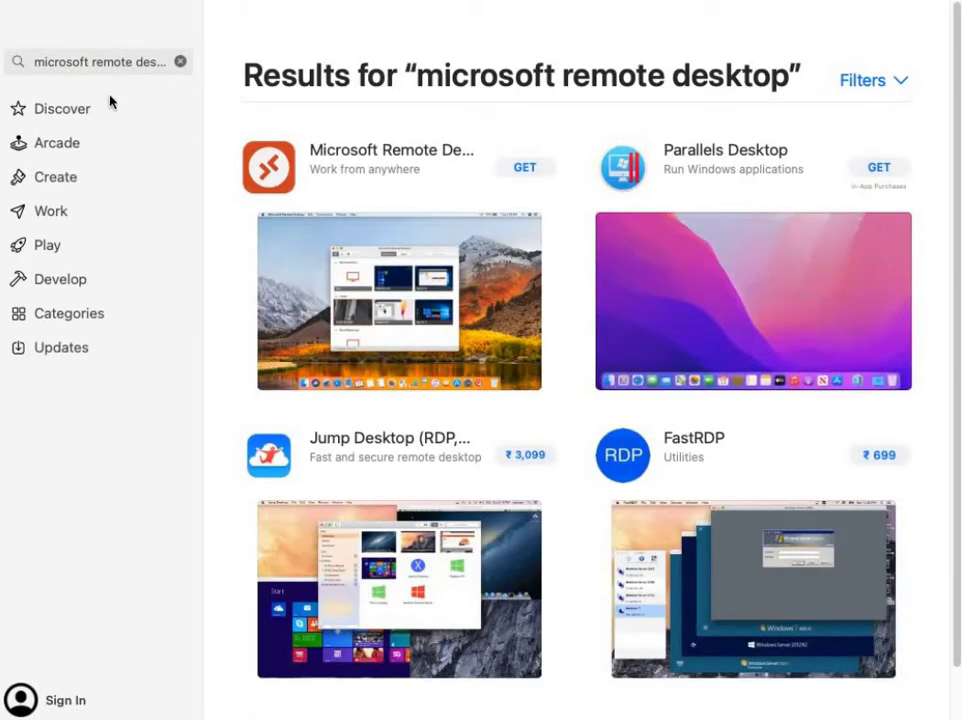
click(540, 172)
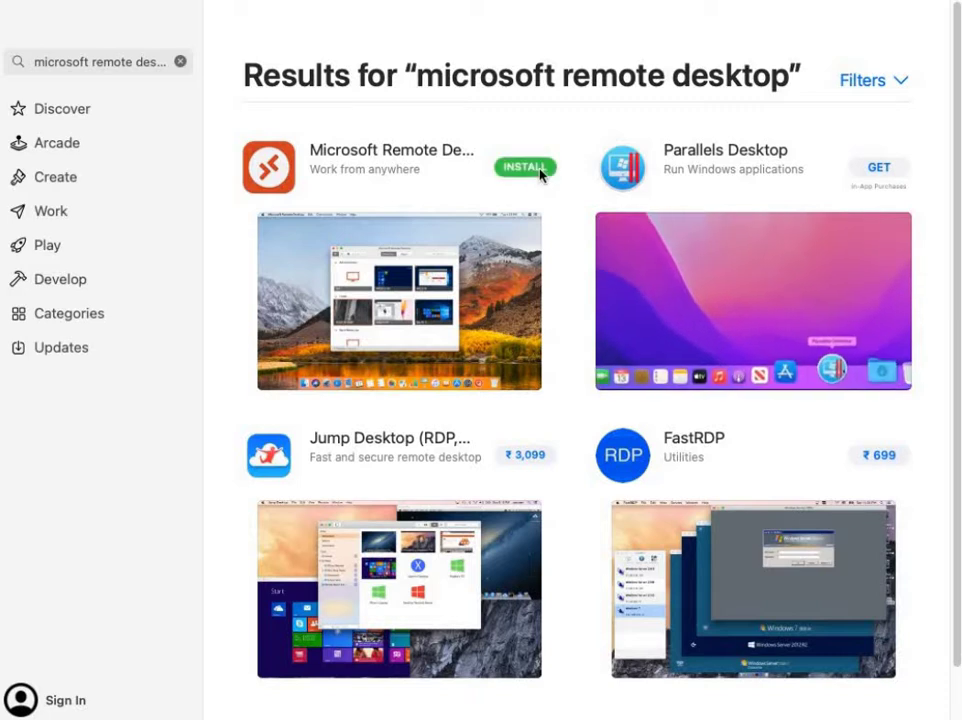
click(540, 172)
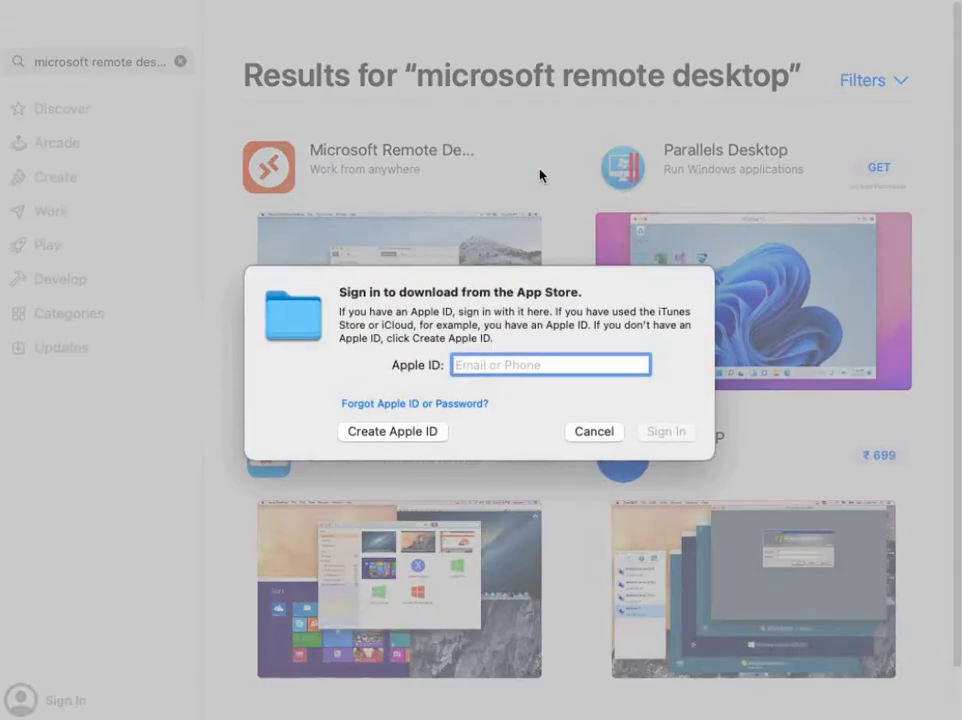
click(590, 432)
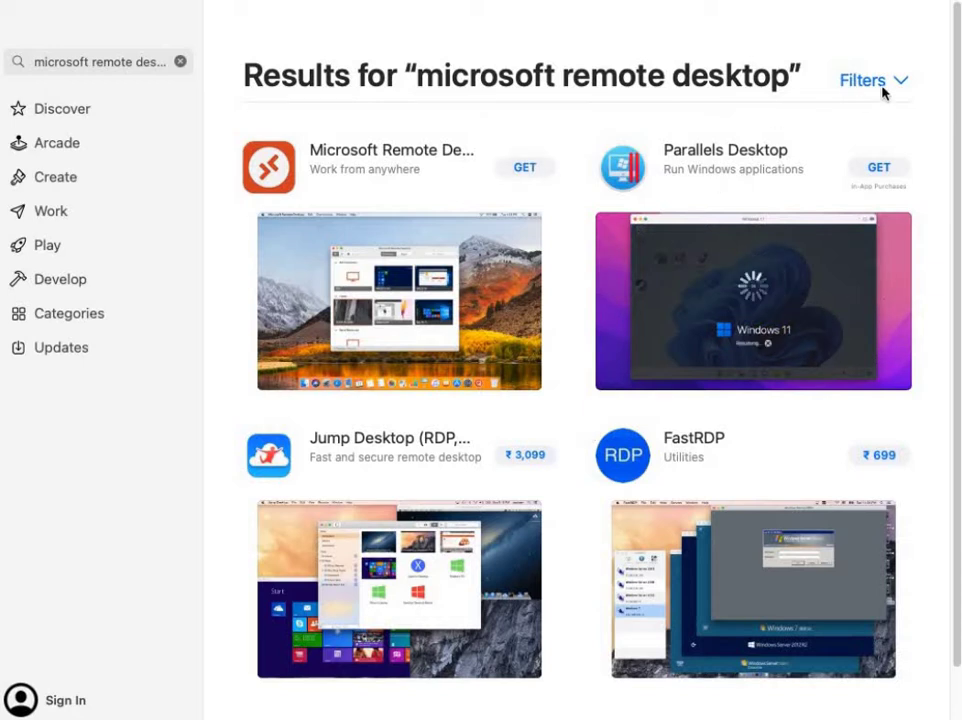
mouse_move(253, 8)
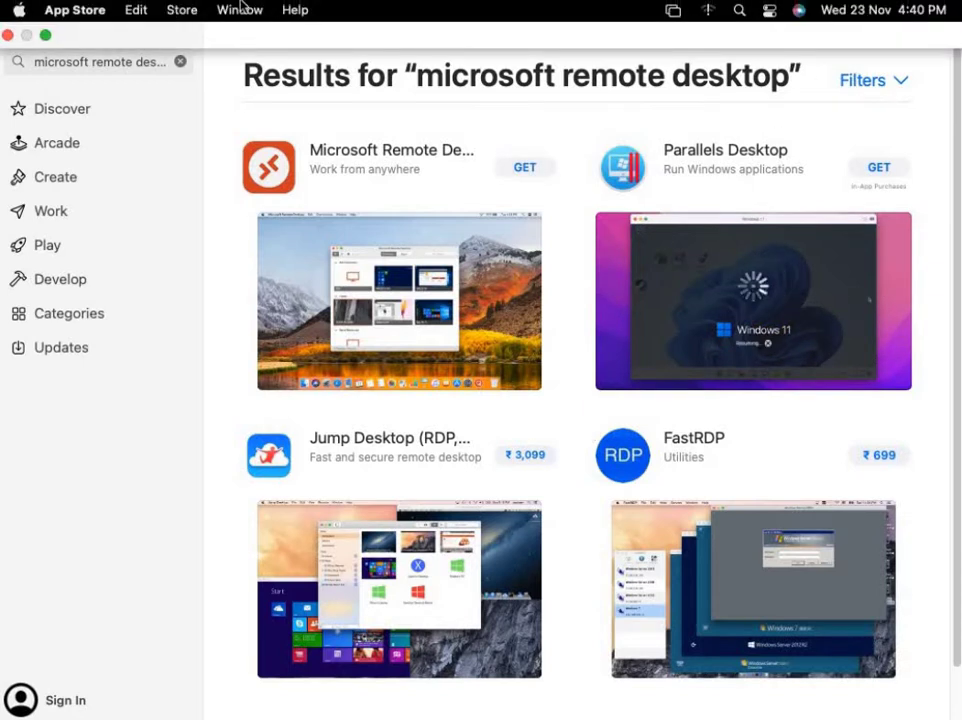
Step: Close App Store and search Google in Chrome for 'download microsoft remote desktop for mac'
click(8, 37)
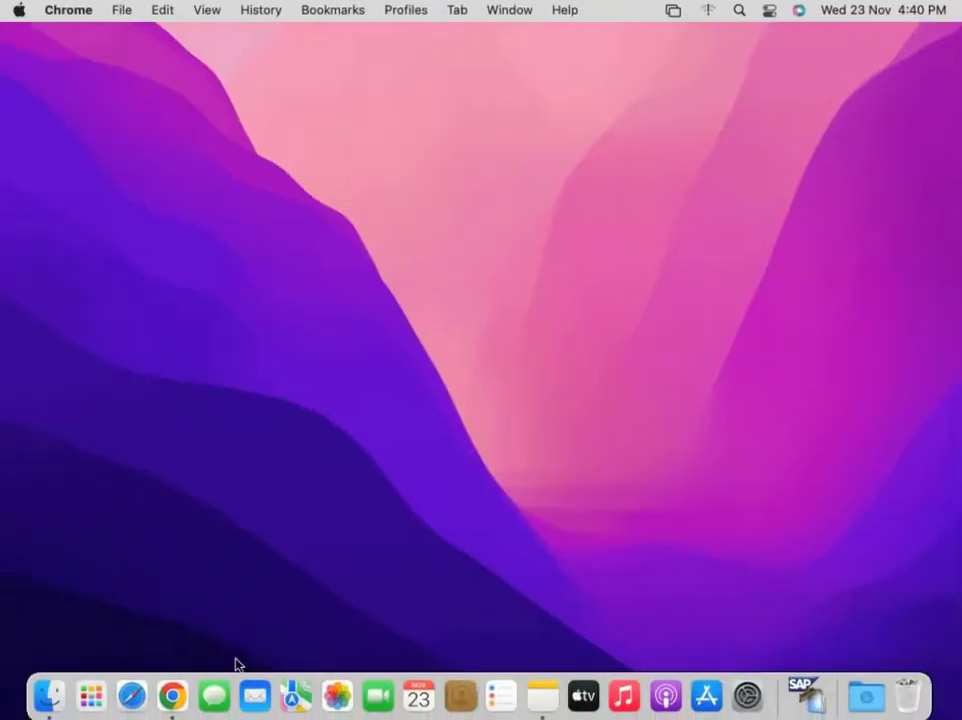
click(170, 697)
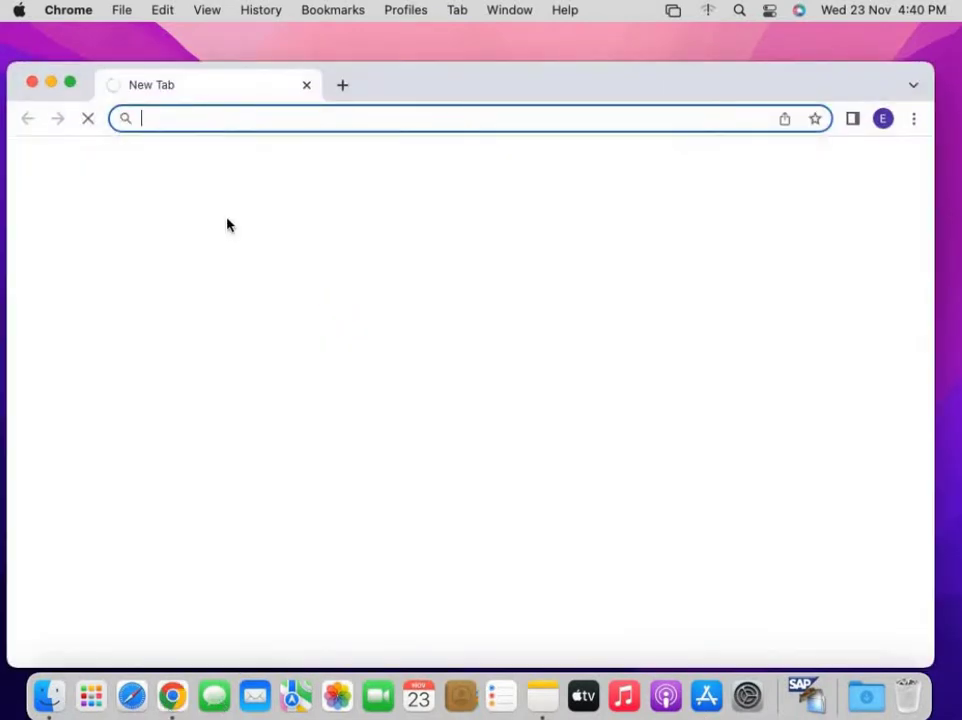
text(download)
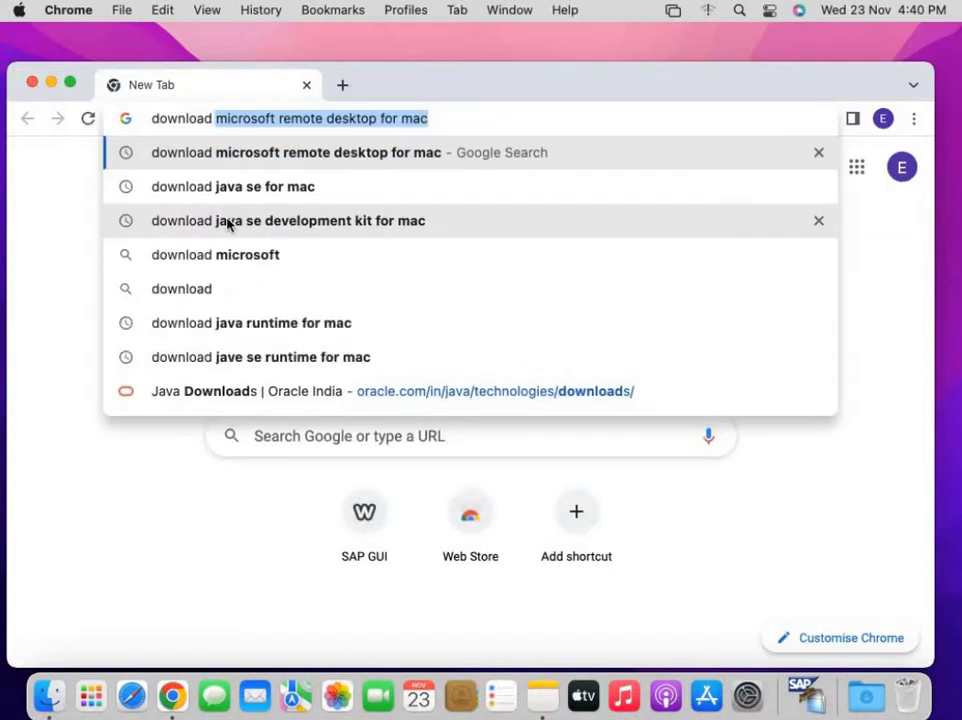
click(414, 160)
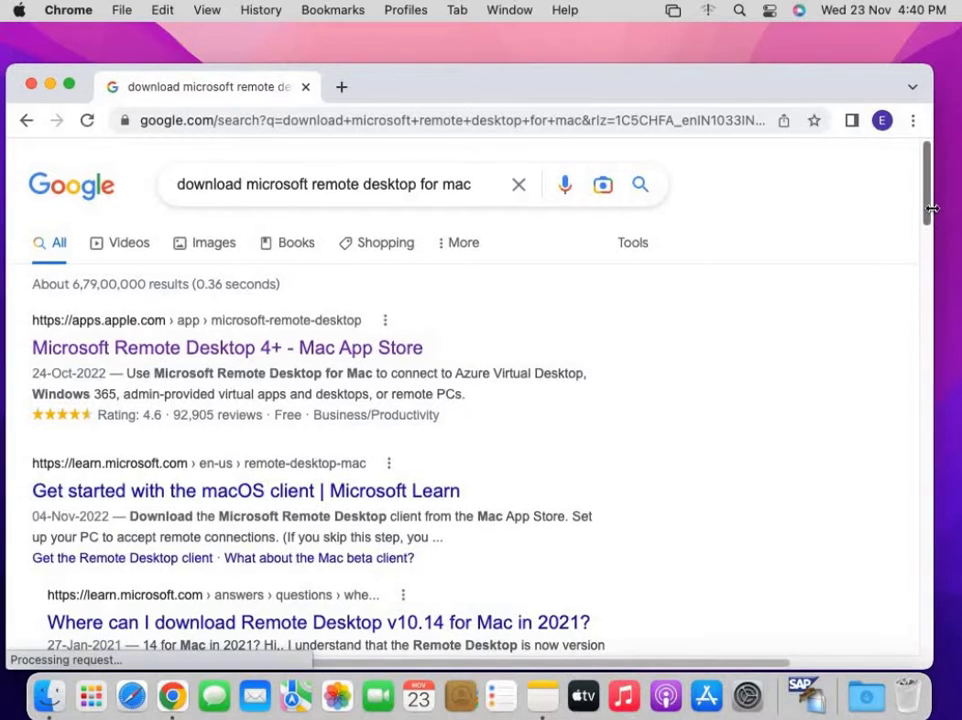
drag(930, 208, 927, 258)
Step: Download the 91.1 MB Microsoft Remote Desktop 10.7.9 .pkg from TechSpot's Direct Download link
click(244, 420)
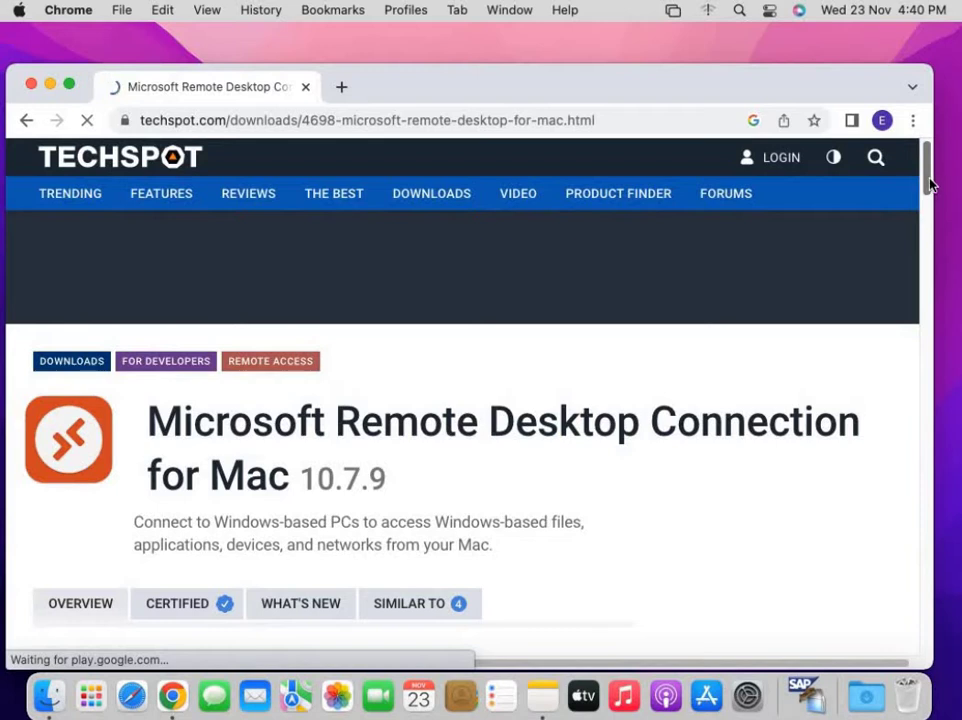
mouse_move(929, 185)
mouse_down()
mouse_move(928, 240)
mouse_move(928, 207)
mouse_up()
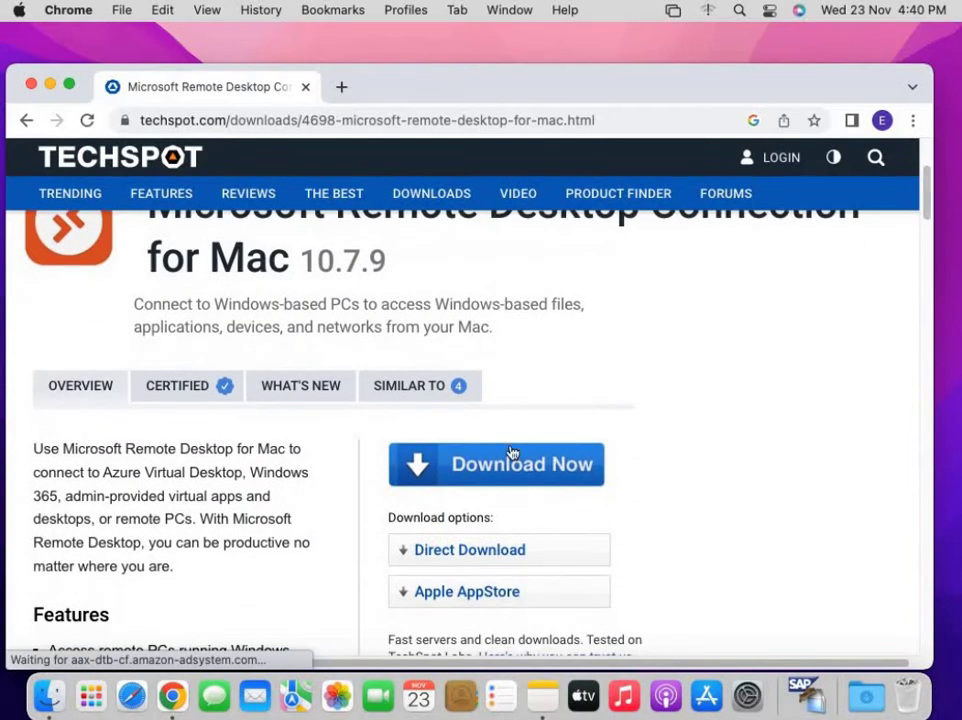
click(440, 558)
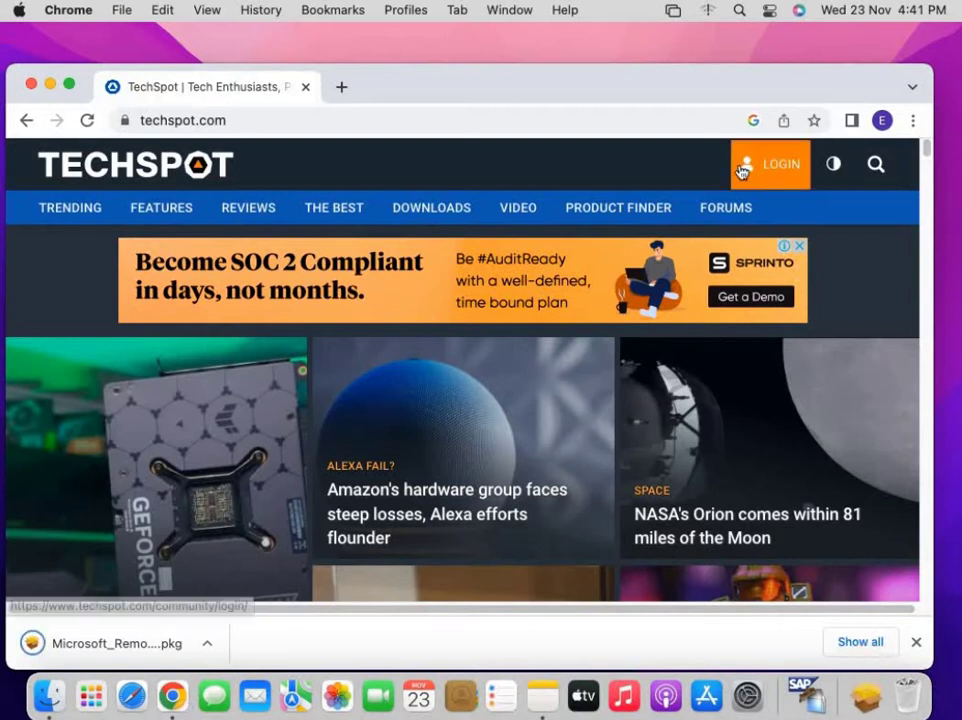
Step: Close Chrome, open Downloads in Finder, and select Microsoft_Remote_Desktop_10.7.9_installer.pkg
click(31, 85)
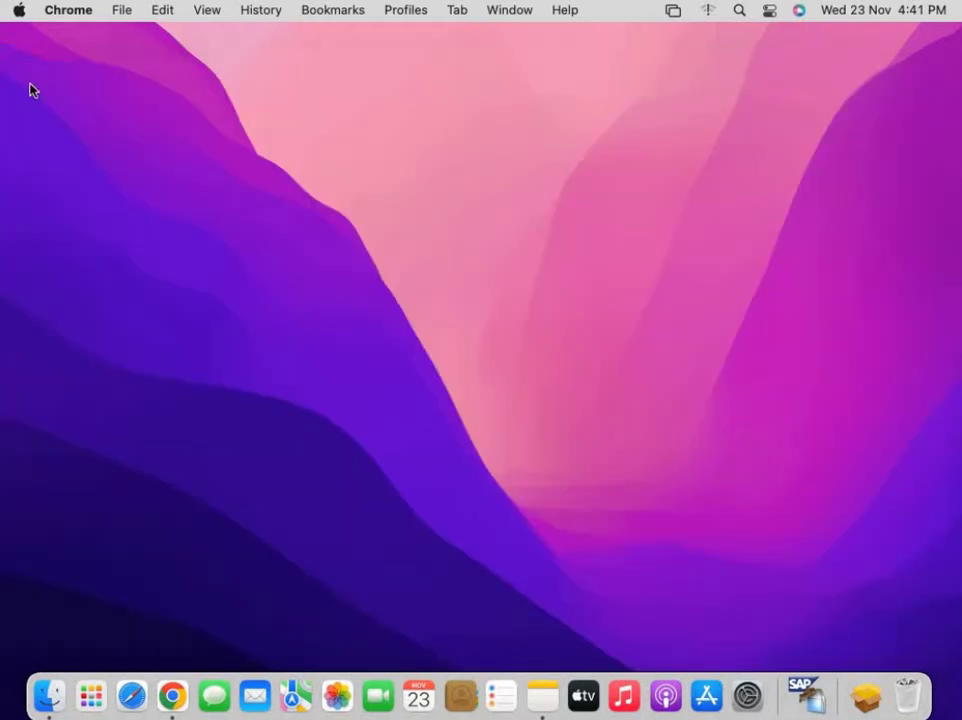
right_click(864, 697)
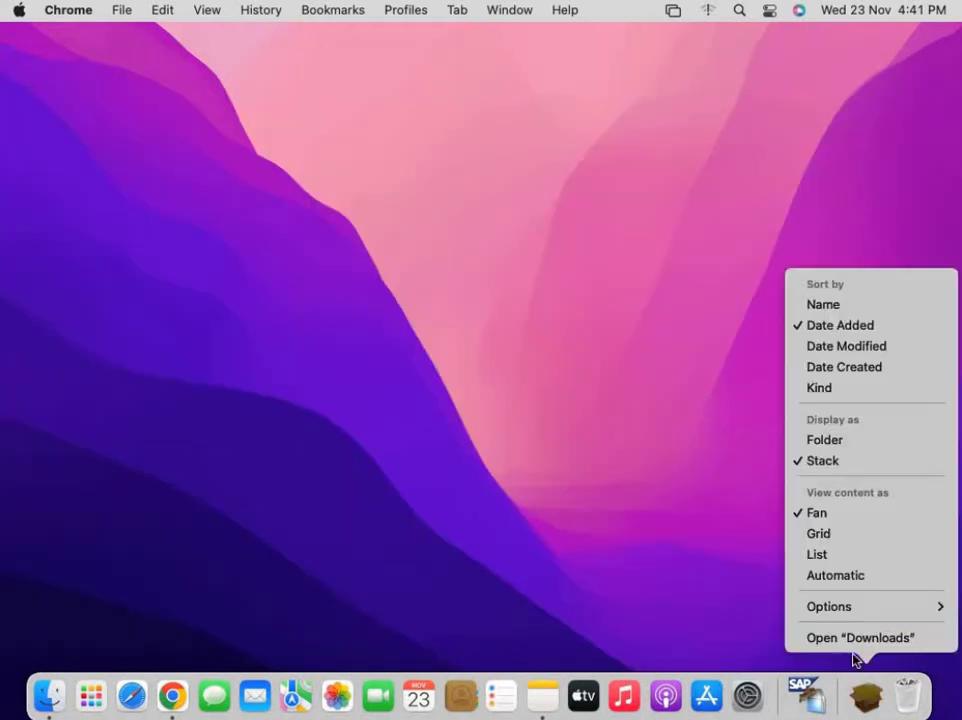
click(848, 638)
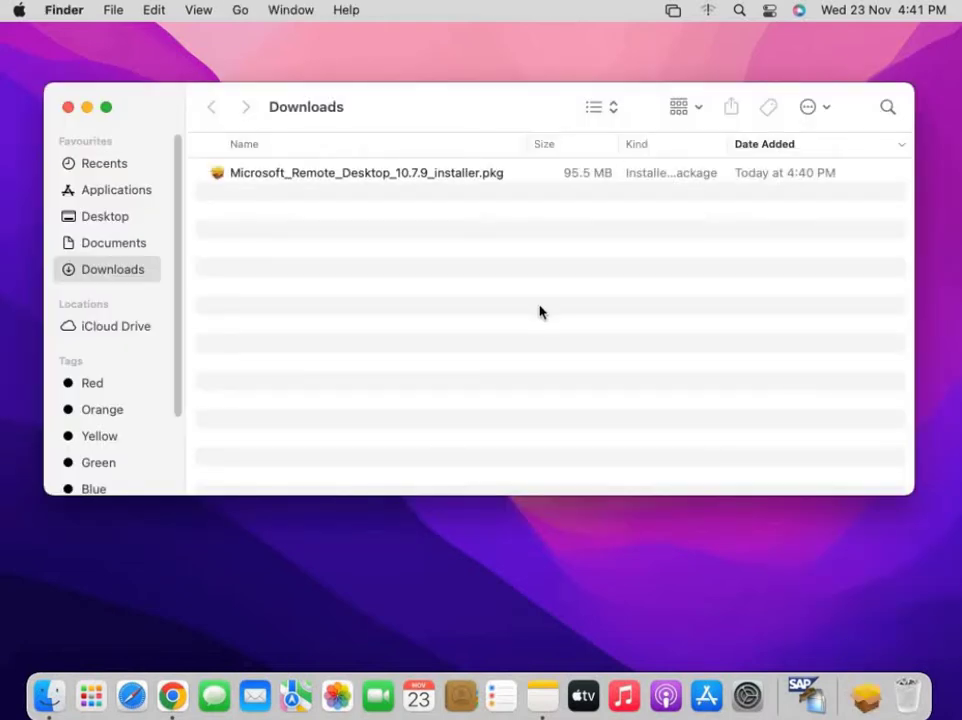
click(311, 181)
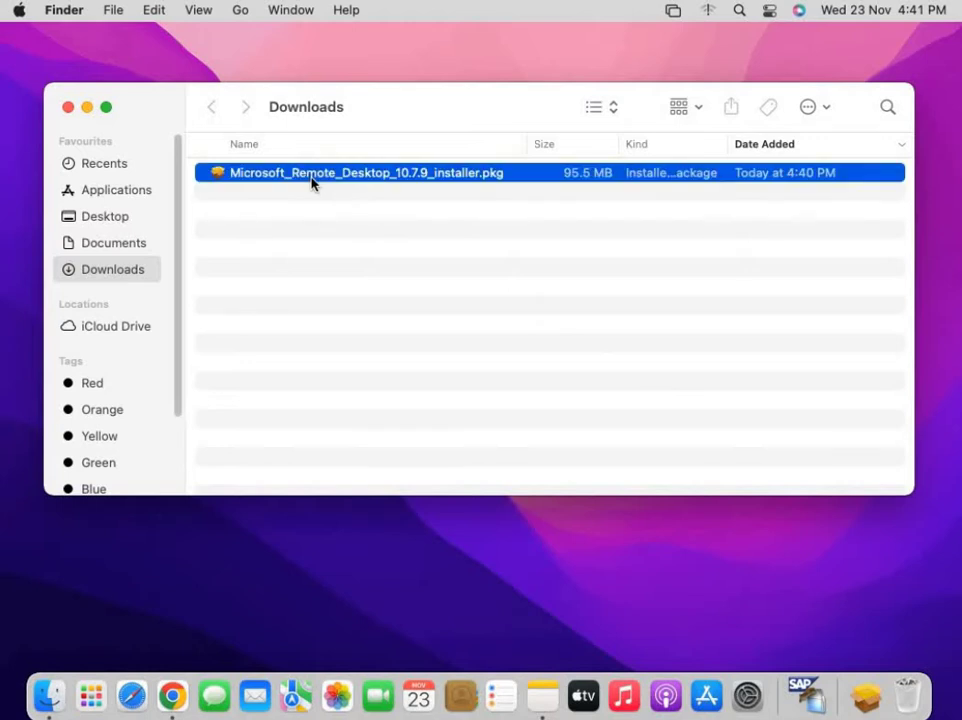
Step: Install Microsoft Remote Desktop v10.7.9 by accepting the licence and entering the admin password, keeping the .pkg
double_click(311, 181)
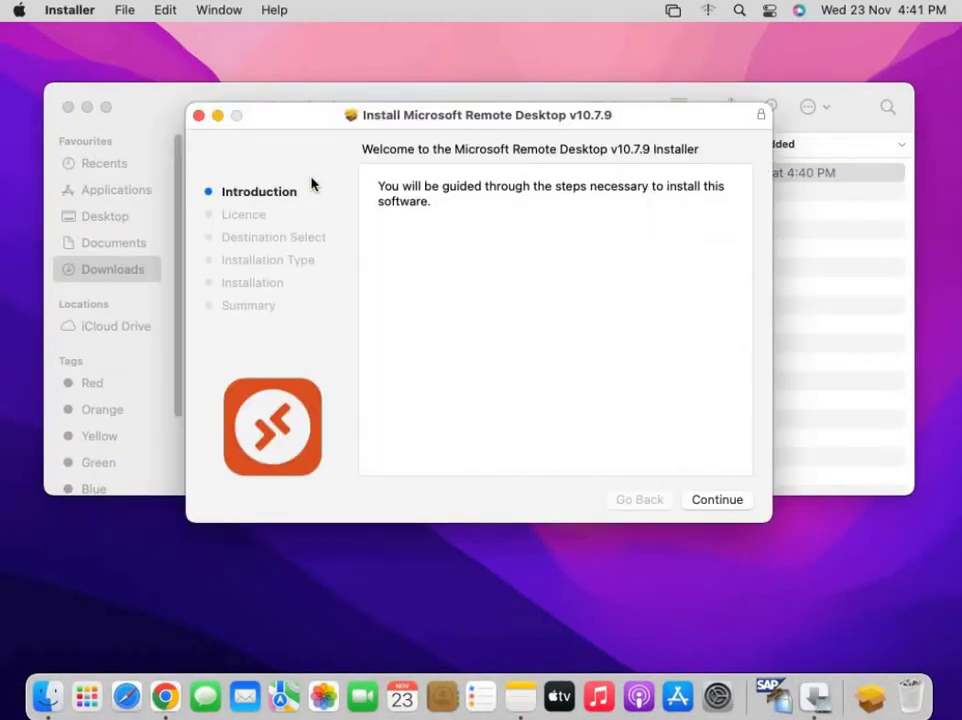
click(734, 505)
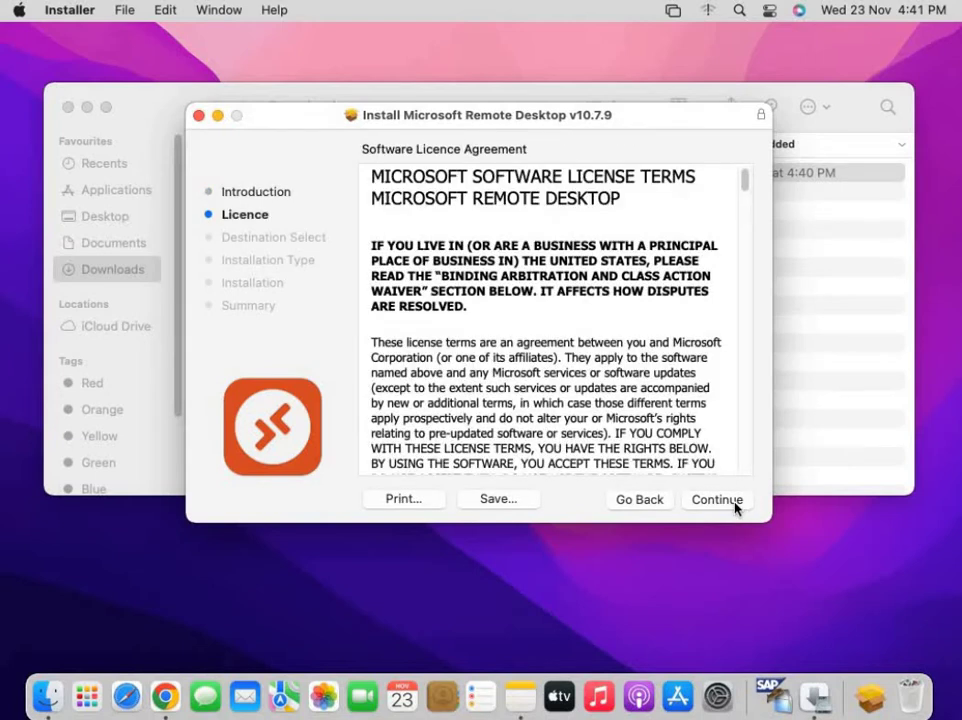
click(736, 507)
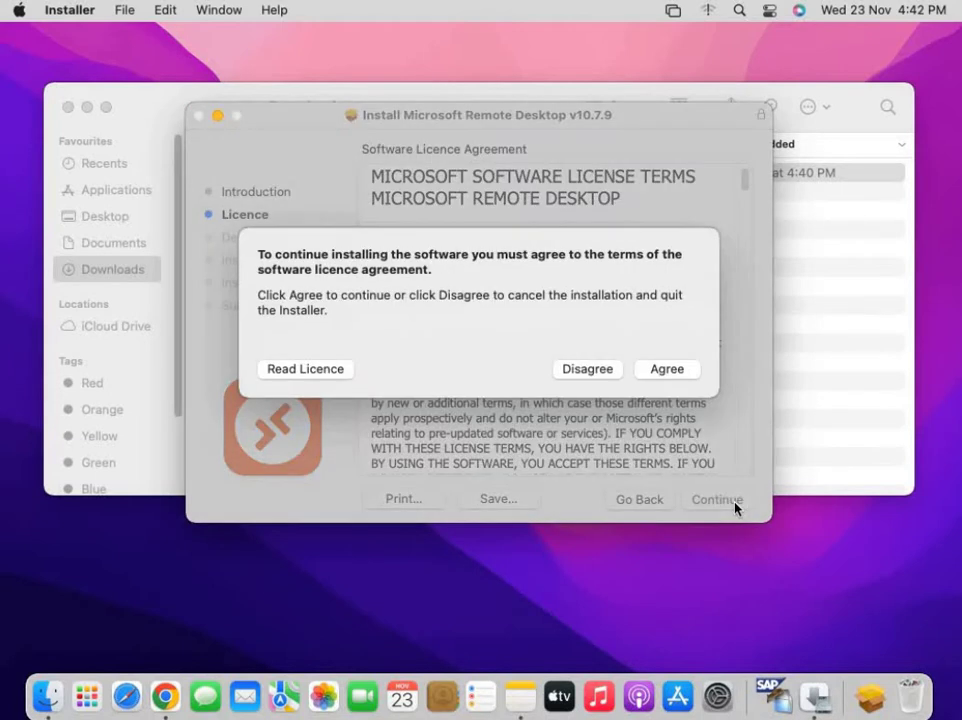
click(666, 369)
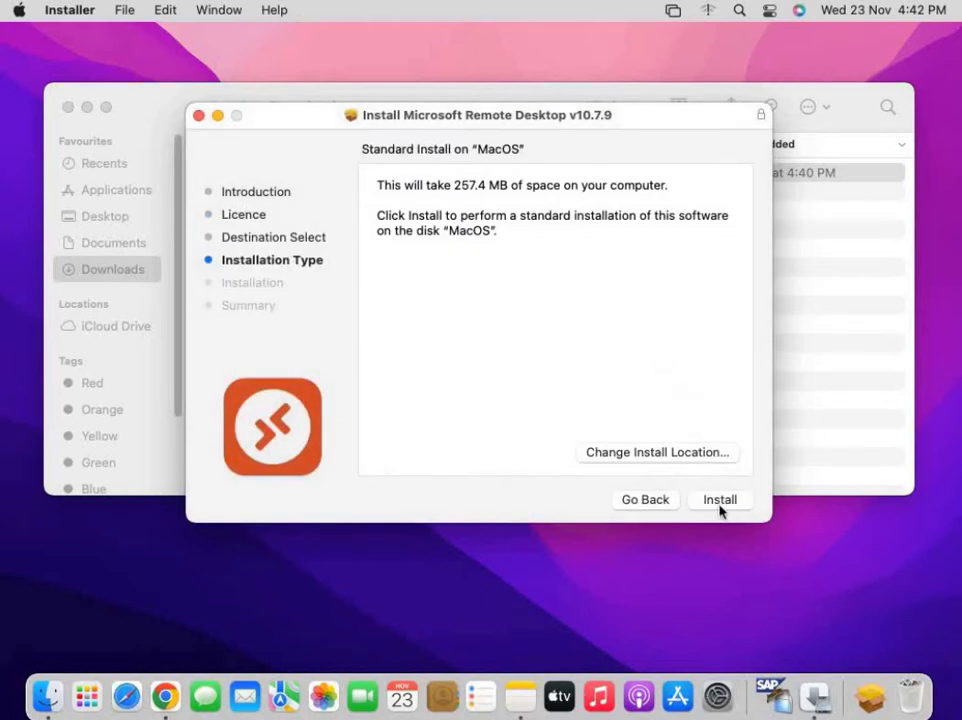
click(720, 500)
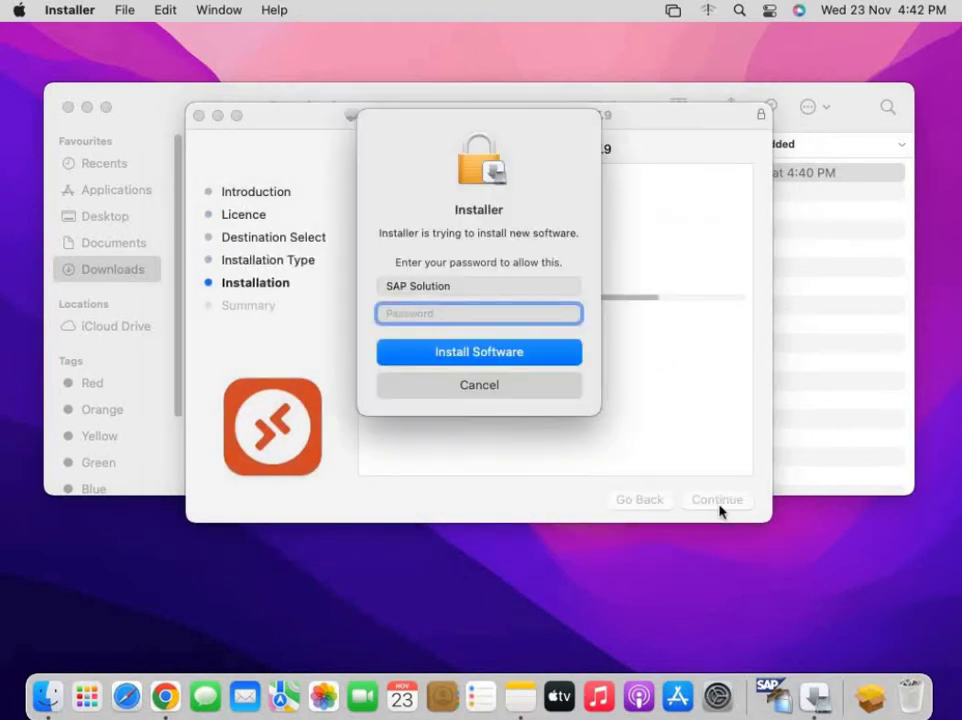
text(•••)
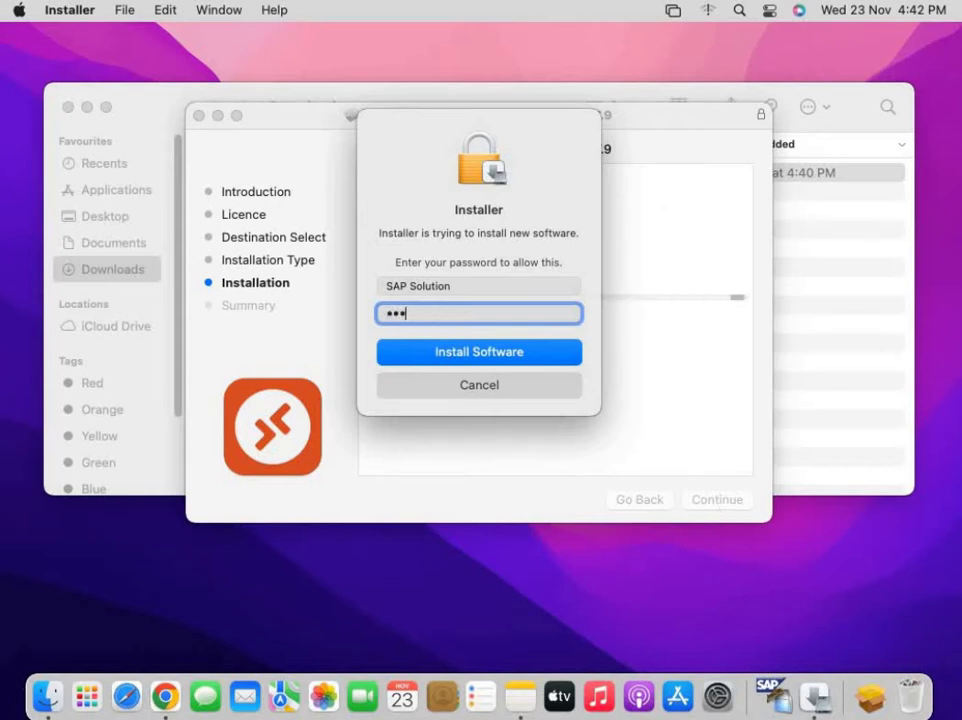
text(•••••••)
click(520, 352)
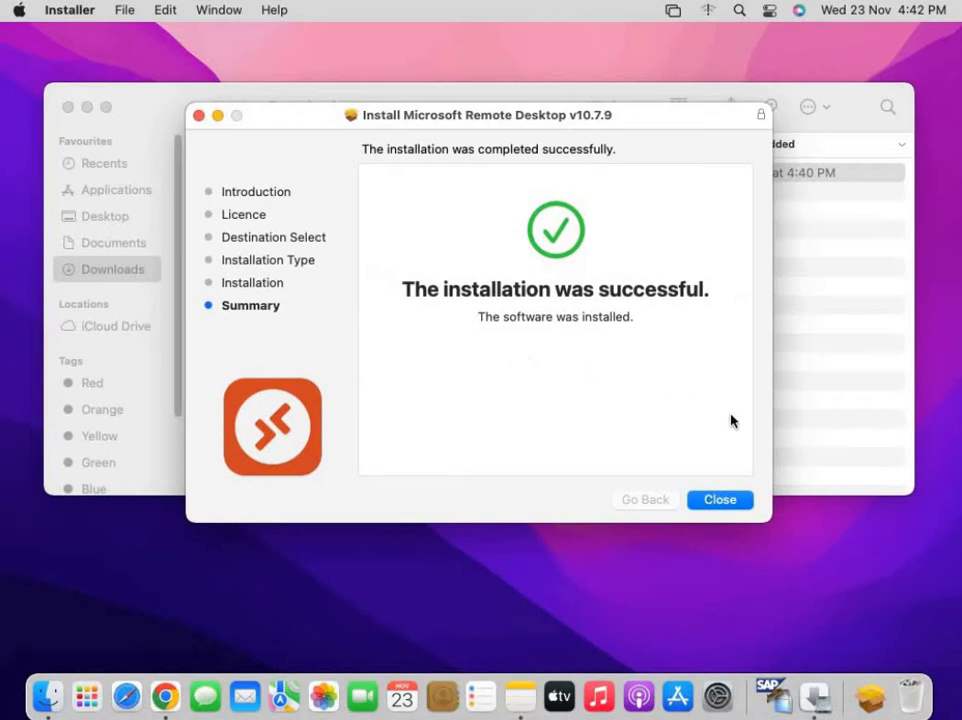
click(720, 500)
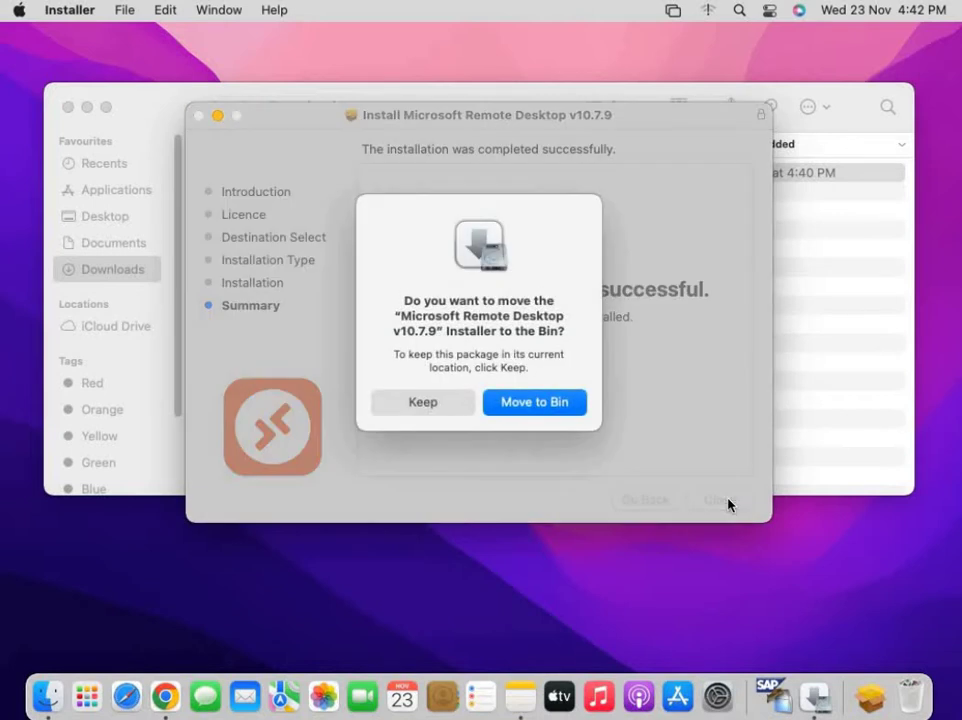
click(425, 405)
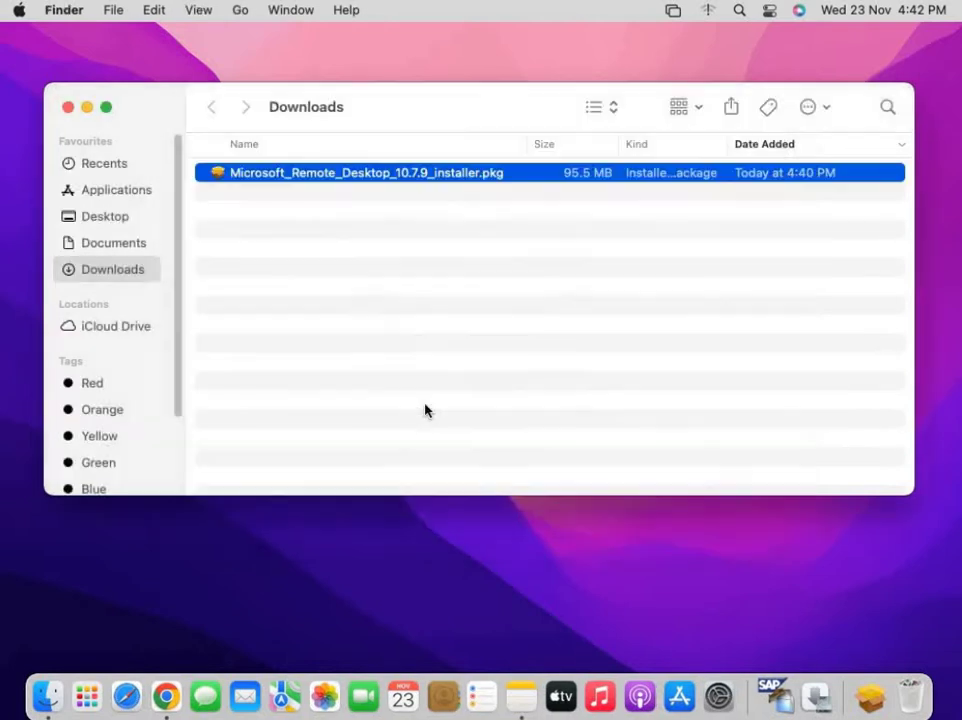
Step: Close the Downloads window and launch Microsoft Remote Desktop from Launchpad
click(68, 107)
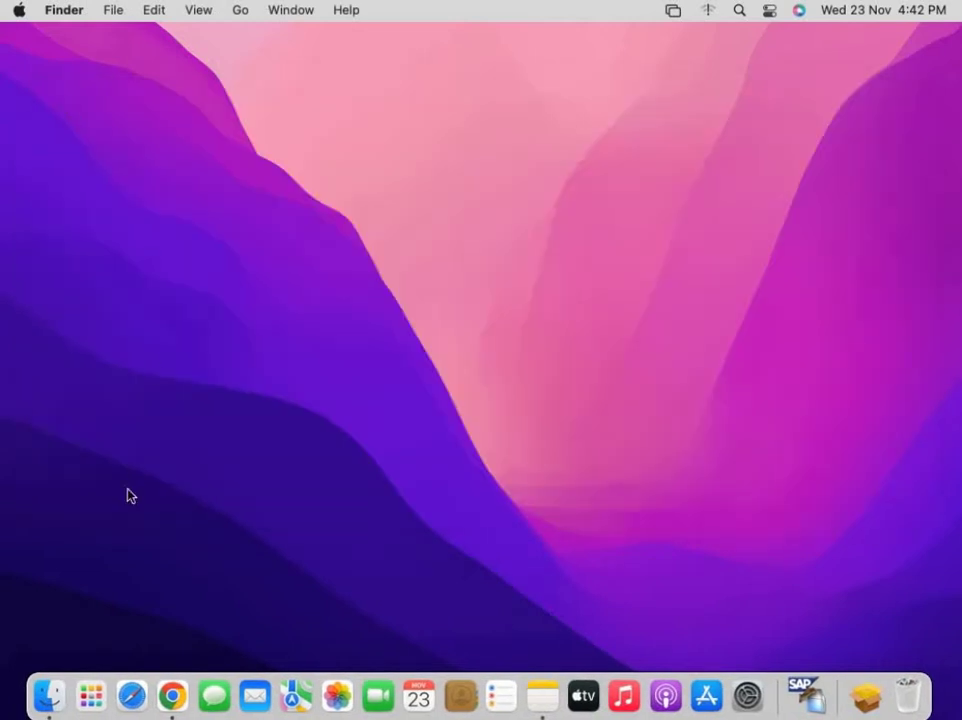
click(93, 700)
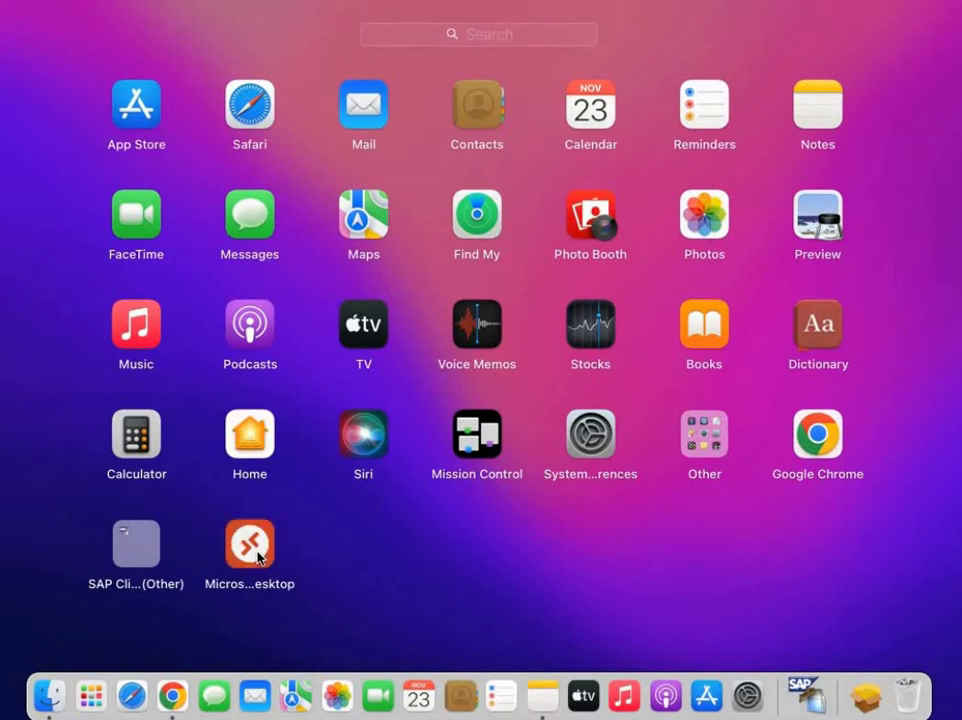
click(257, 557)
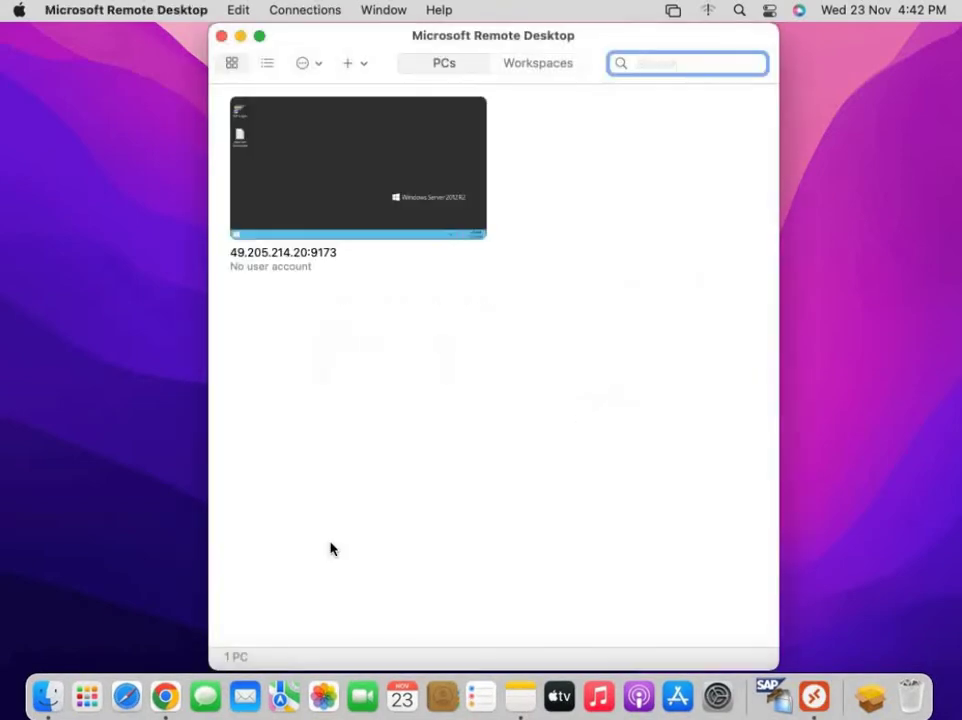
mouse_move(361, 237)
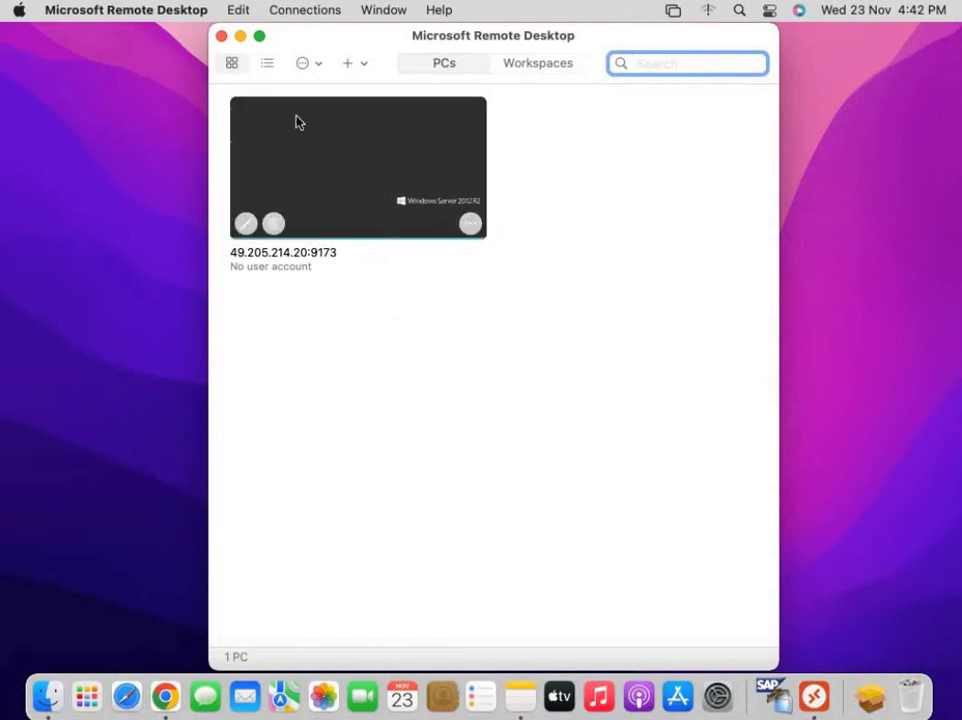
click(274, 232)
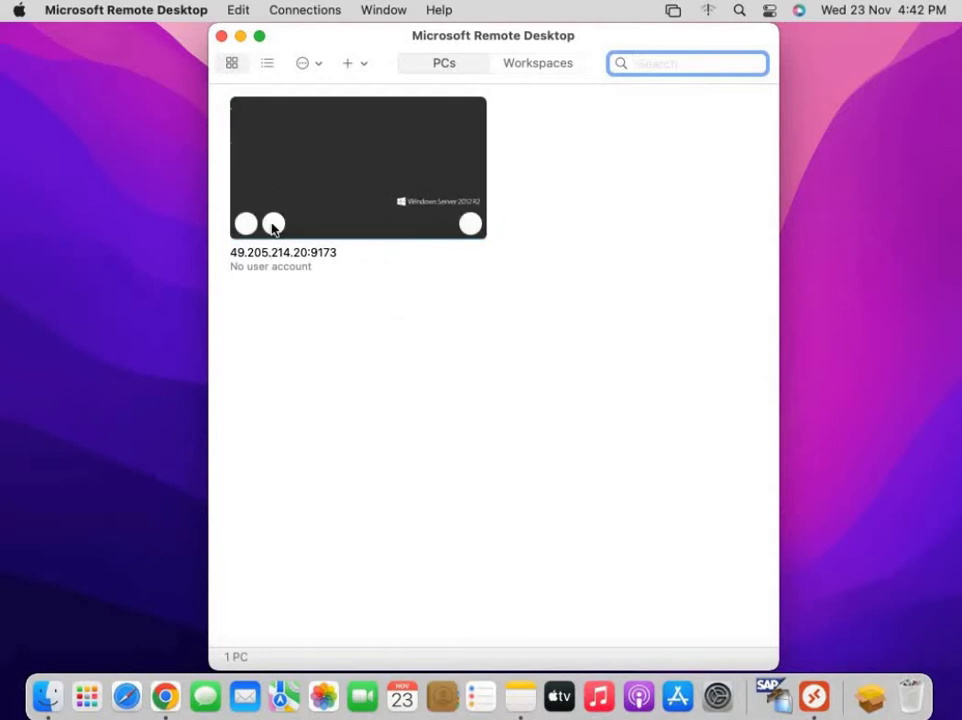
click(272, 221)
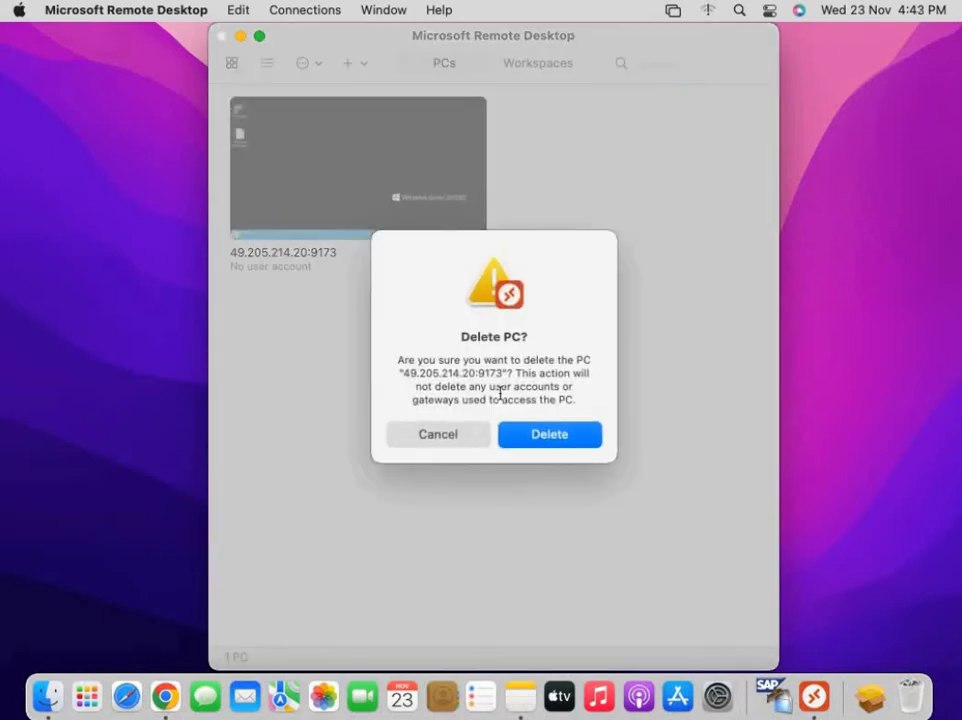
click(537, 434)
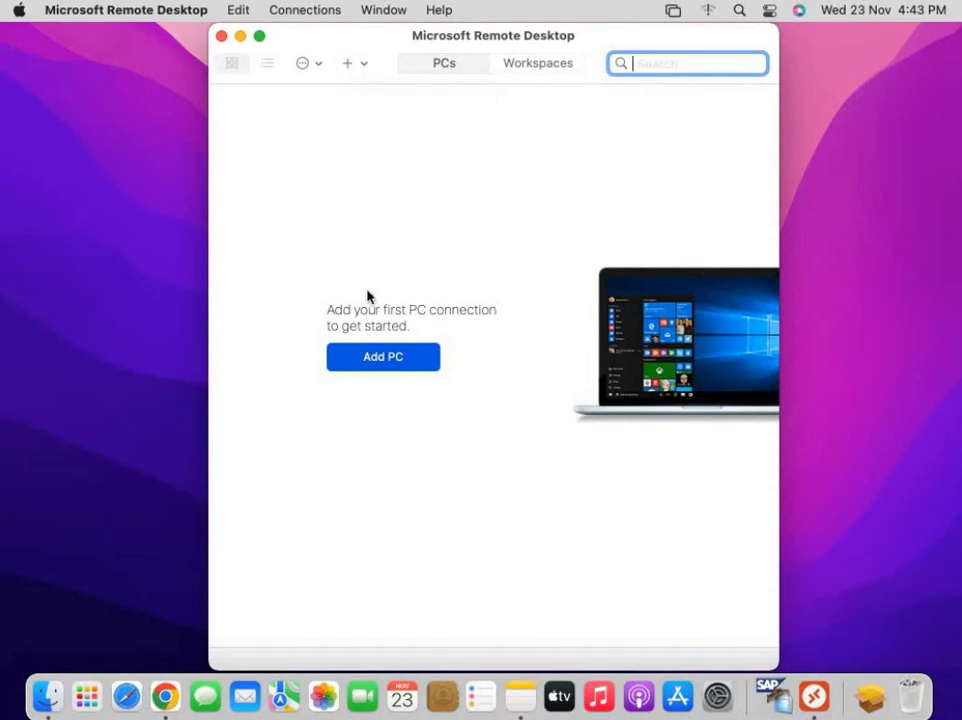
click(349, 66)
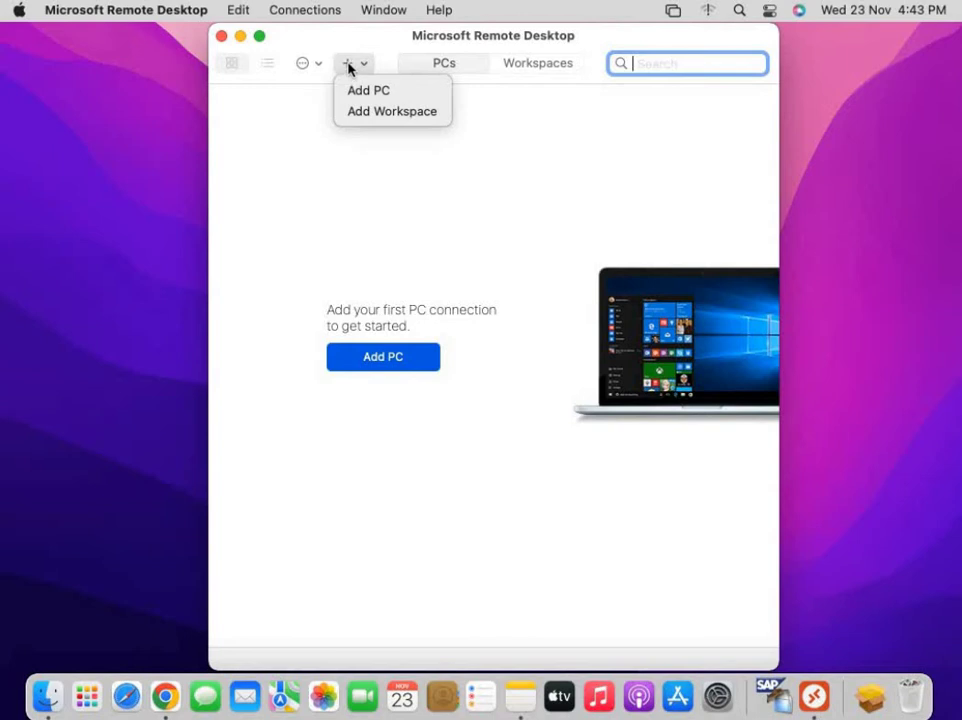
click(349, 66)
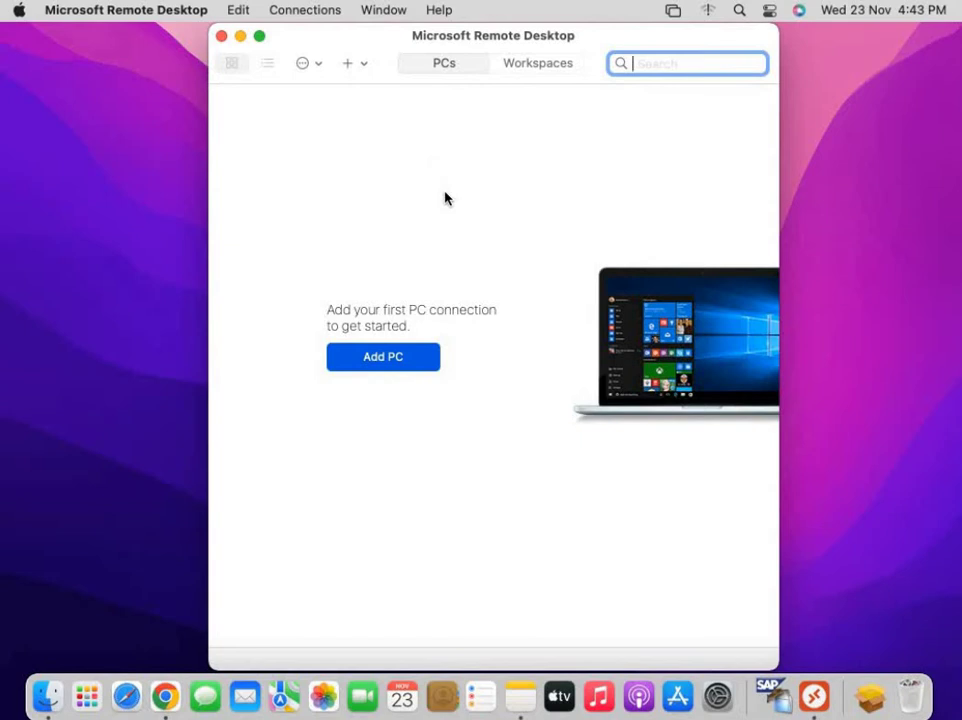
click(349, 66)
click(379, 91)
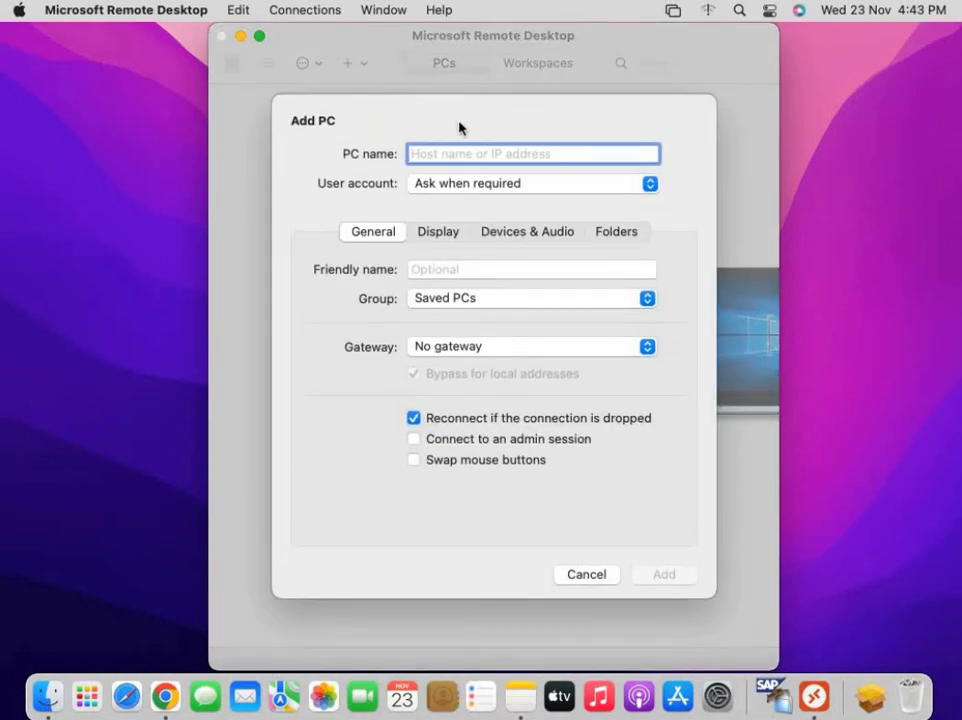
text(49)
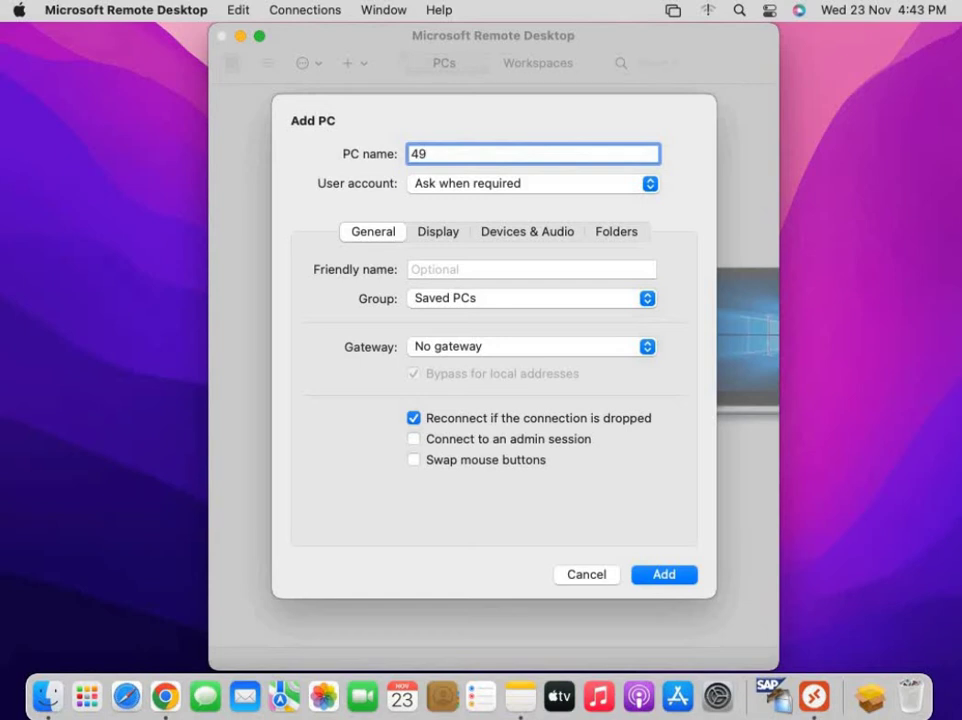
text(.205.214.20:)
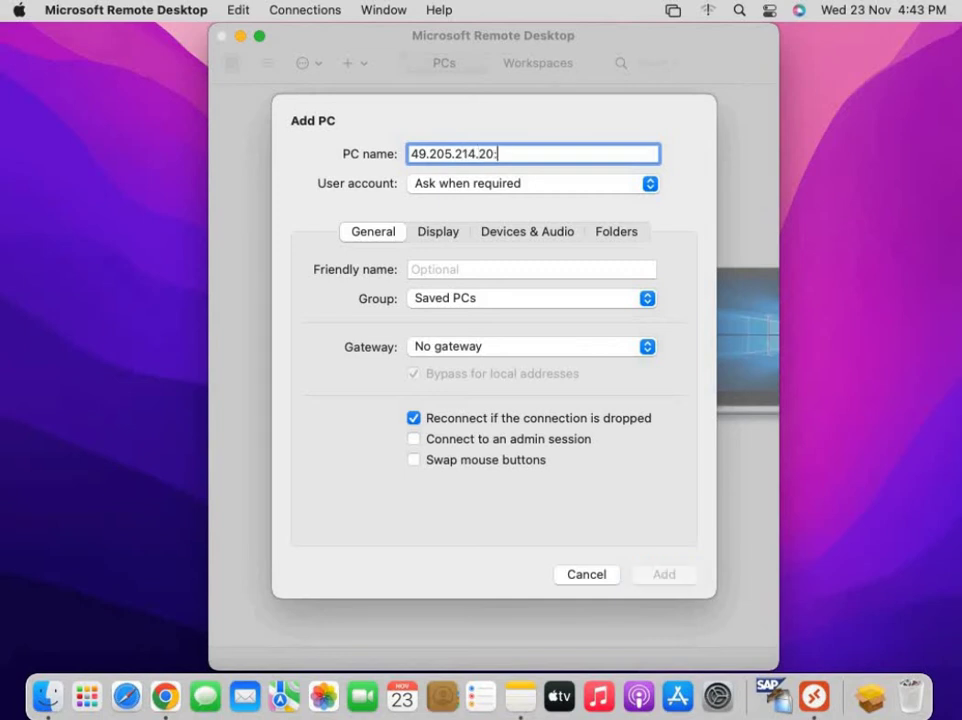
text(917)
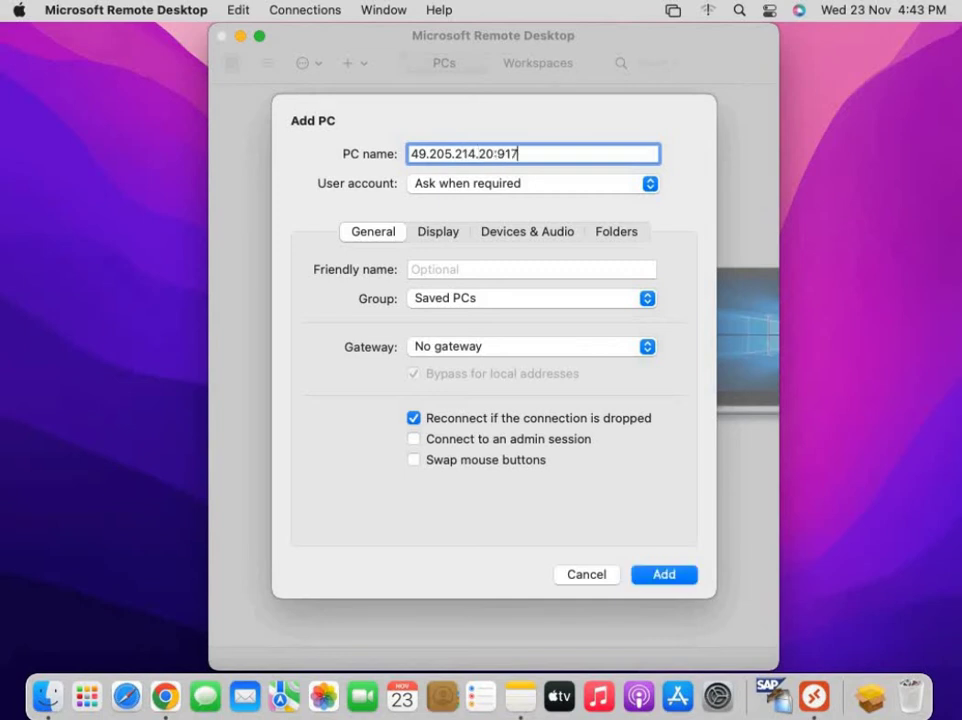
text(3)
click(665, 575)
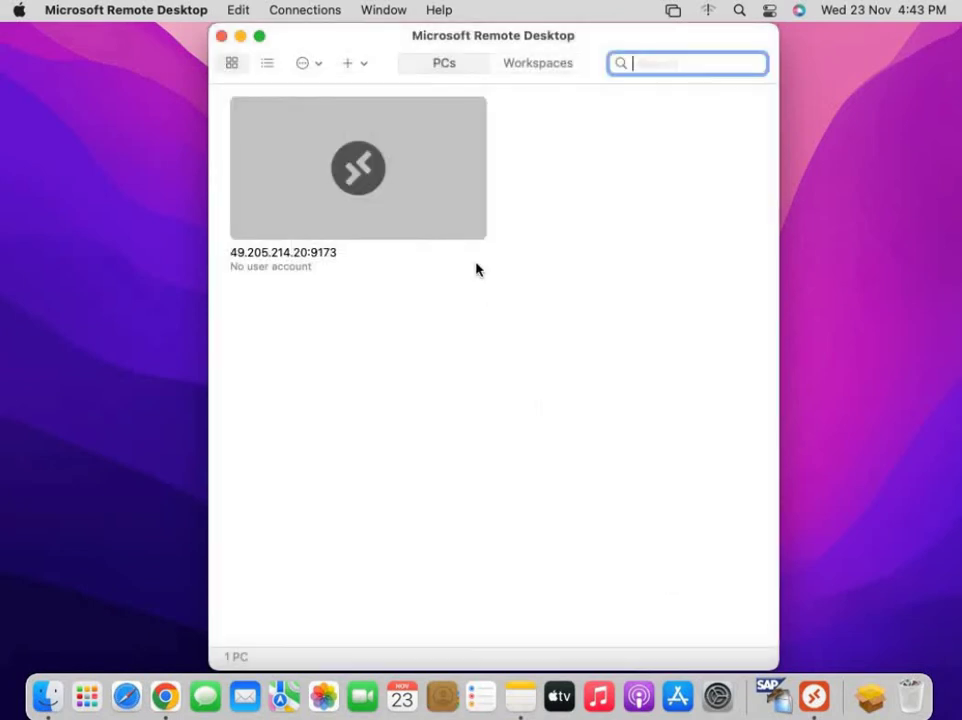
mouse_move(466, 235)
double_click(434, 161)
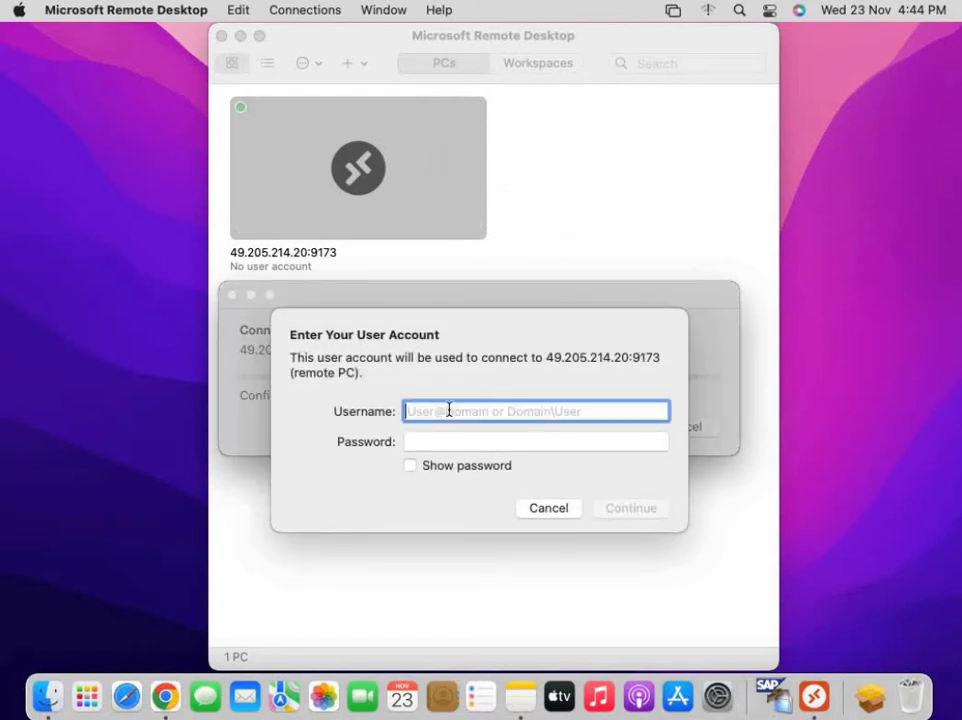
text(s415)
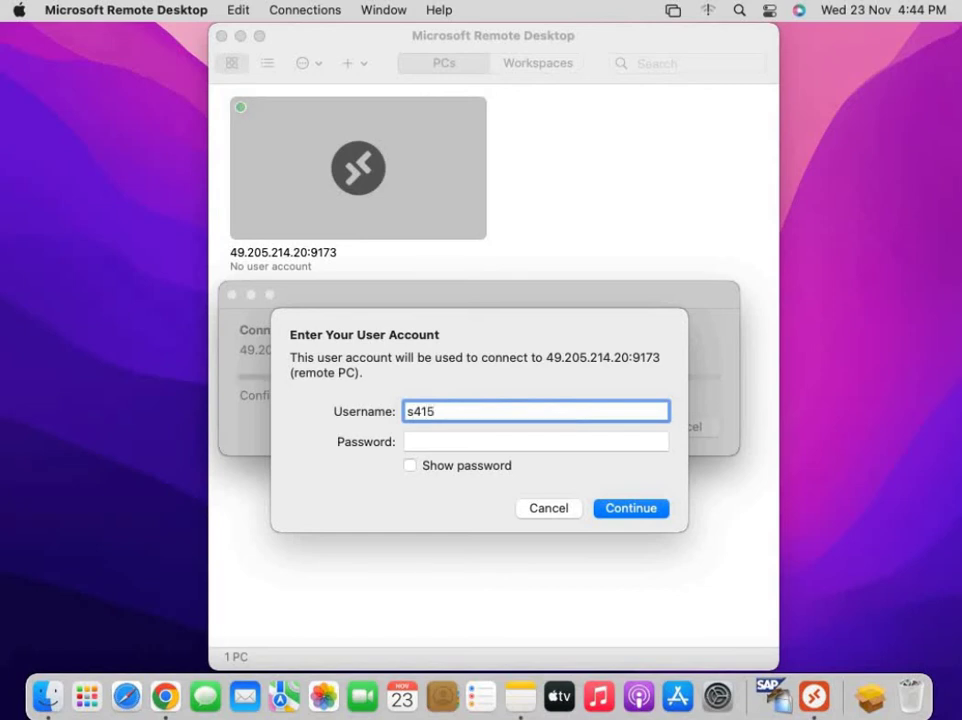
key(Tab)
text(•••••••)
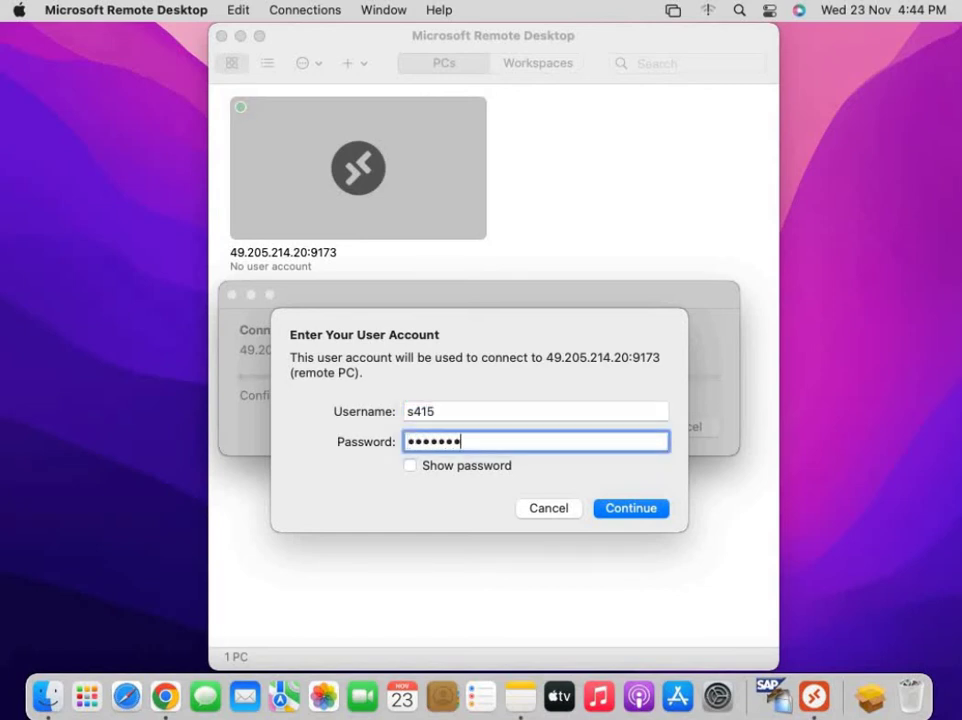
click(634, 512)
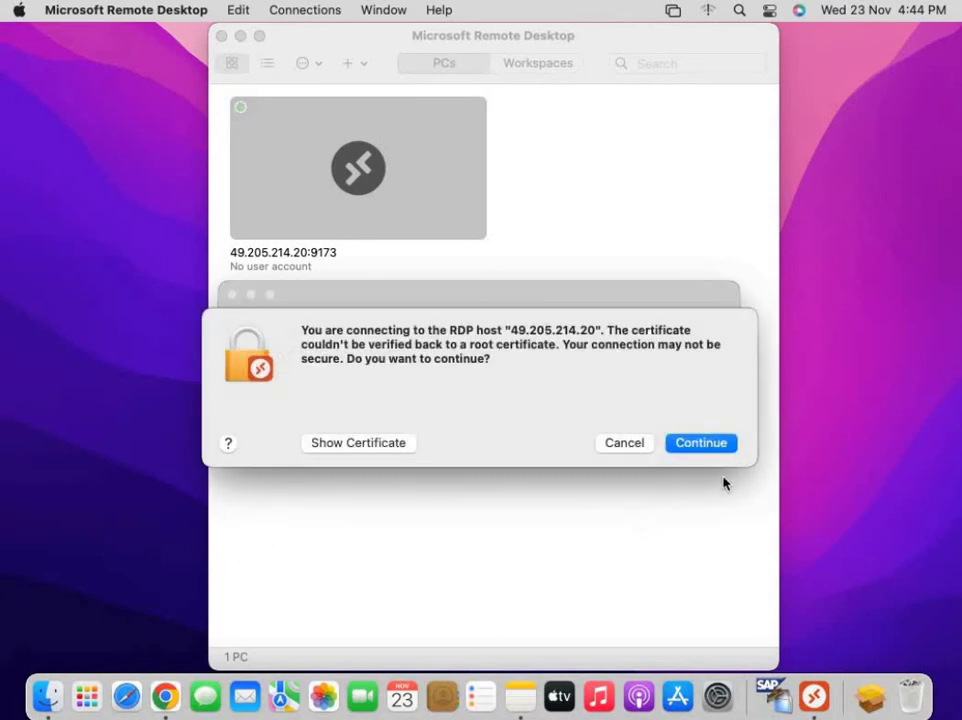
click(718, 452)
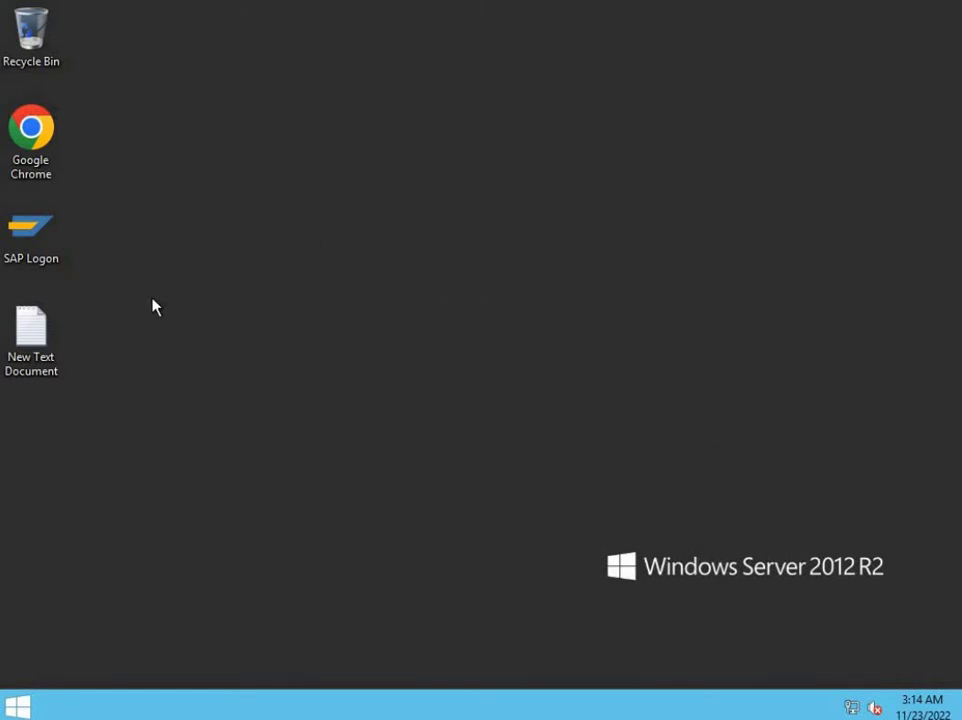
Step: Launch SAP Logon and fill in the IDES S/4 HANA client 113 logon with the suggested user and the account password
double_click(48, 243)
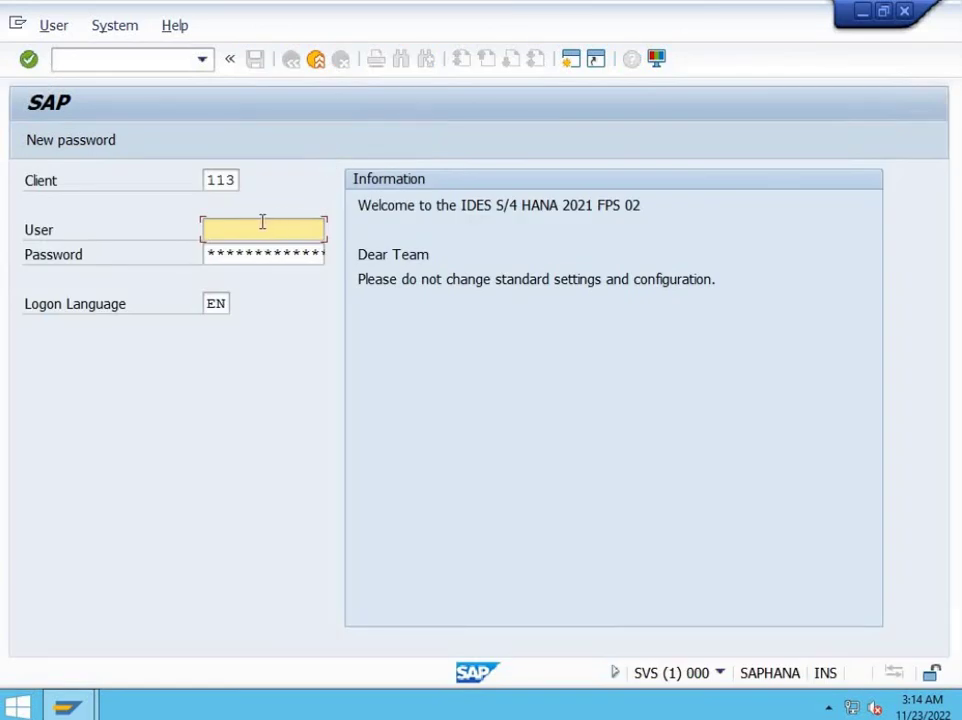
text(s)
click(251, 251)
click(242, 254)
text(**********)
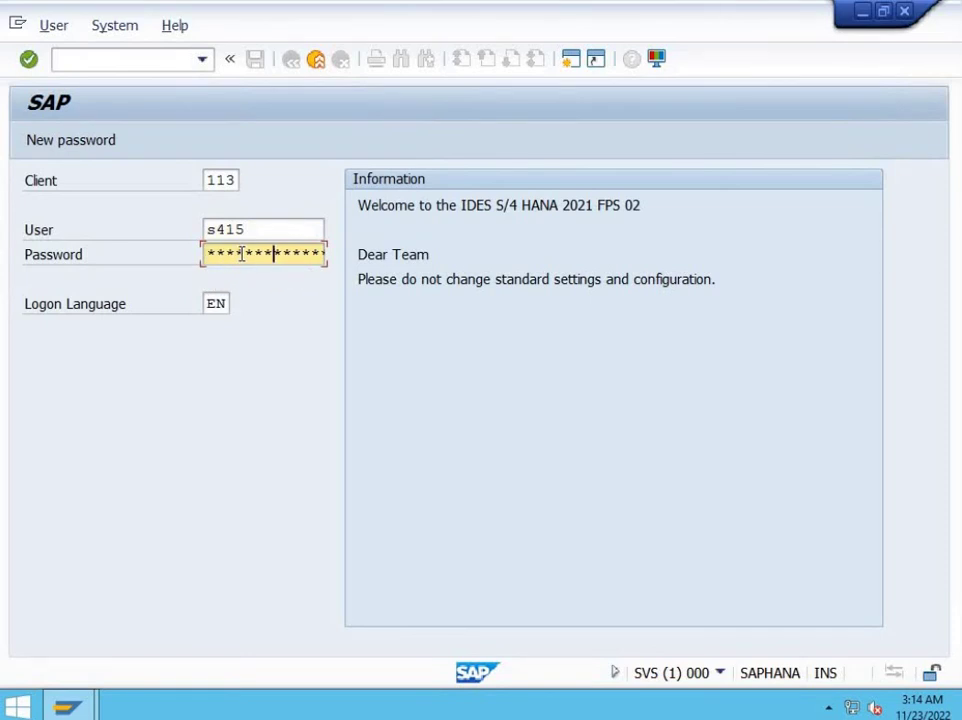
Step: Log on and run transaction ME21N to open Create Purchase Order
key(Return)
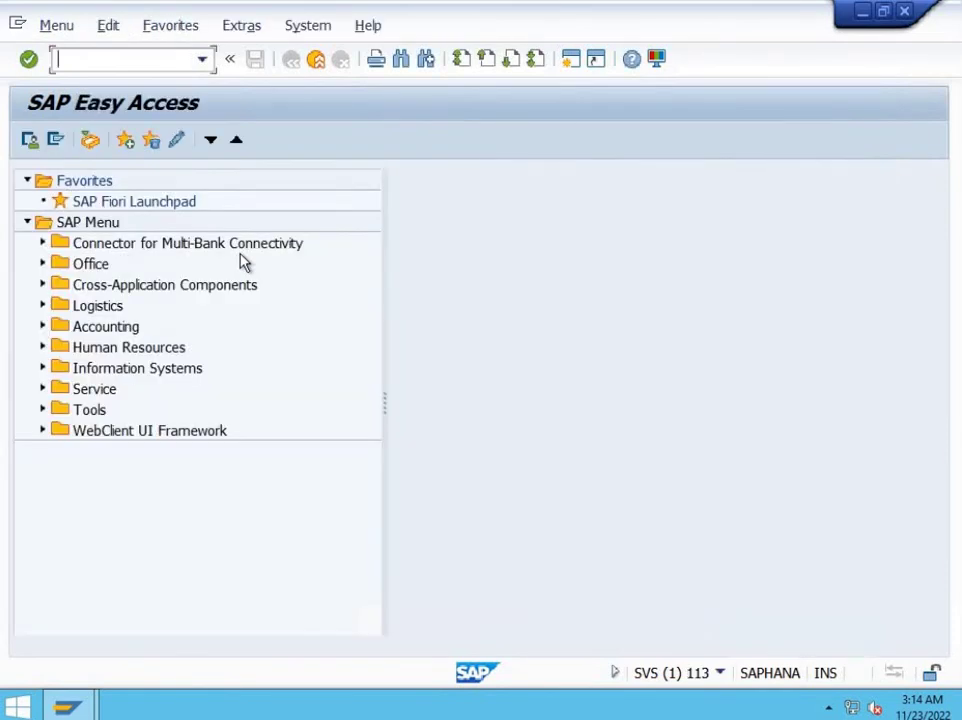
text(me21n)
key(Return)
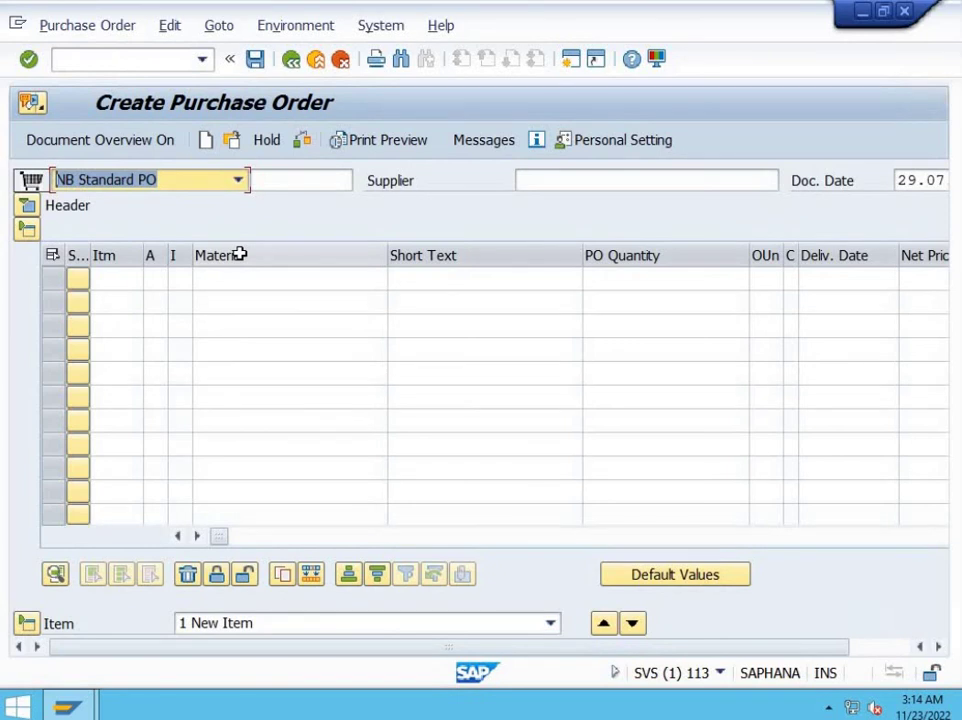
Step: Switch to the Maintain Business Partner transaction with /nbp
click(89, 62)
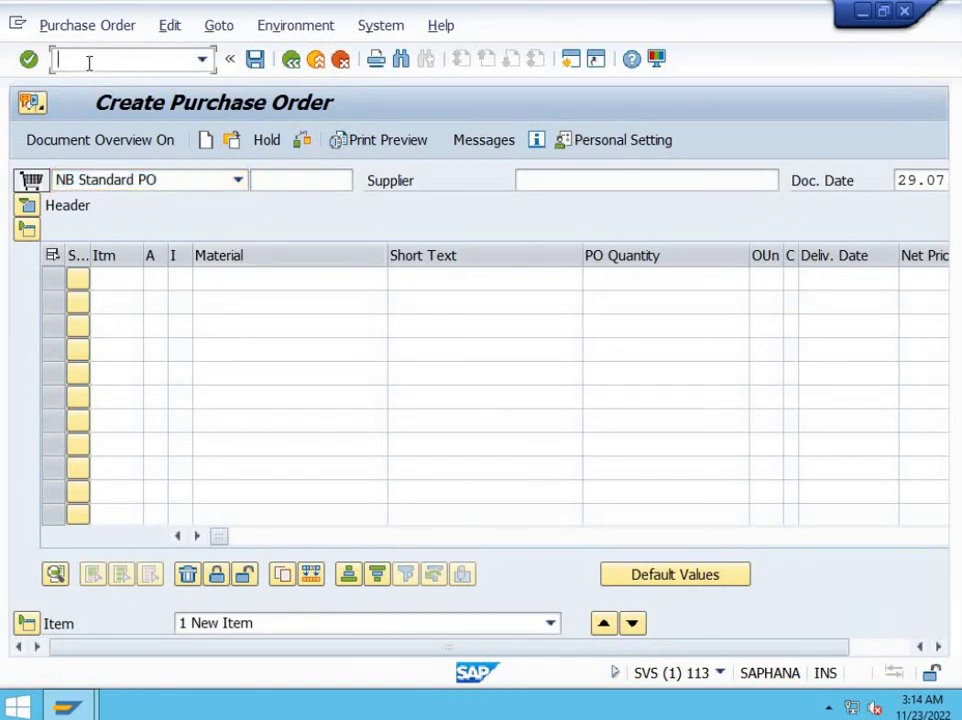
text(/nbp)
key(Return)
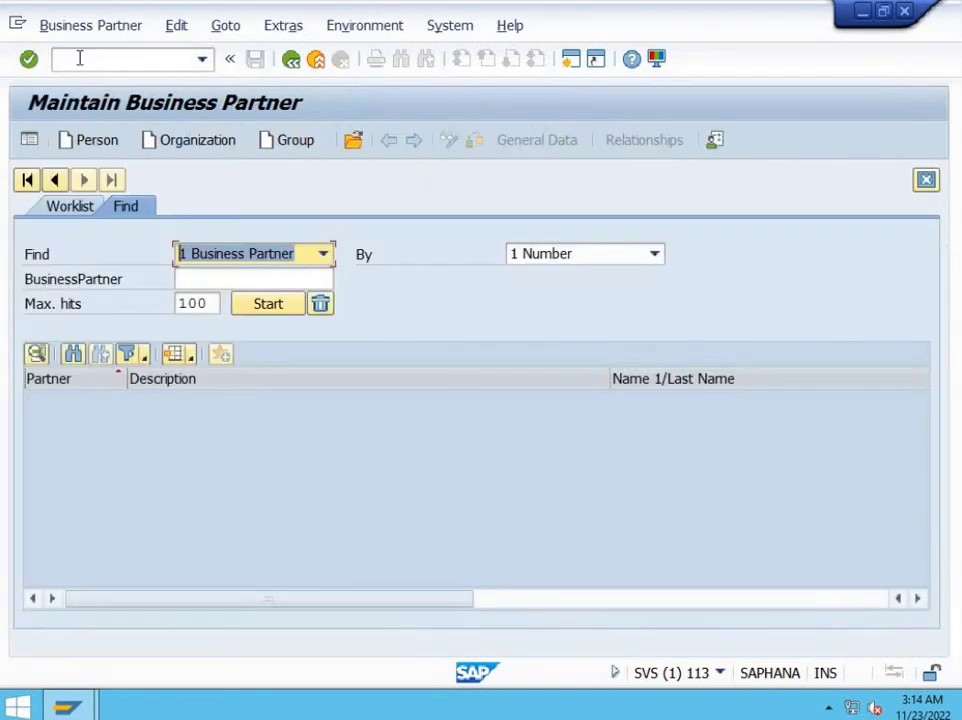
click(79, 58)
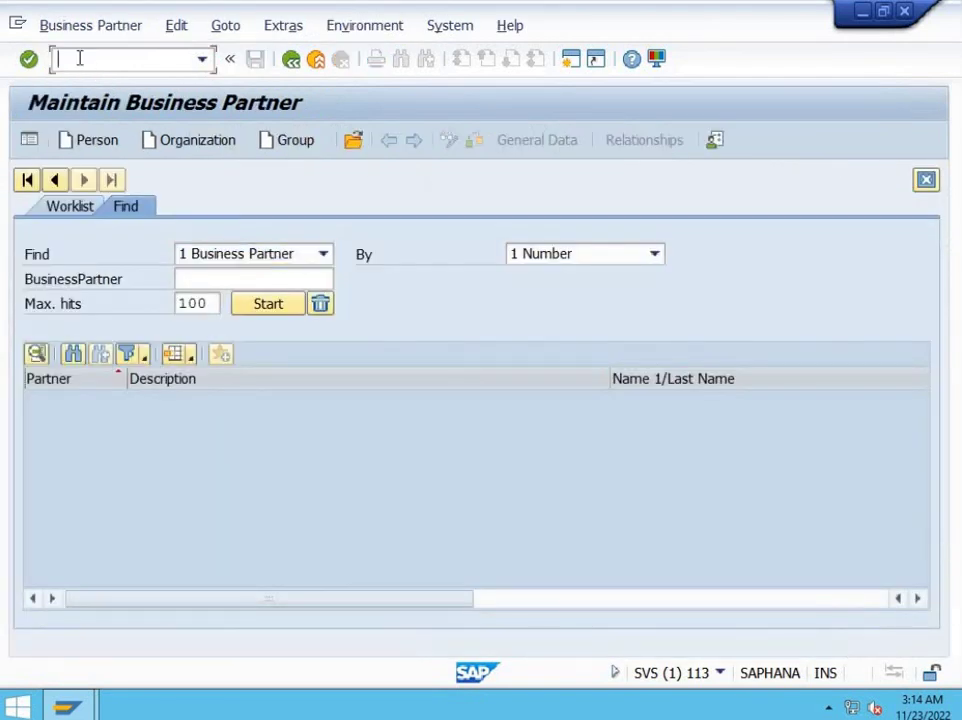
Step: End the SAP session with /nex, close SAP Logon 770, and disconnect from the remote server
text(/nex)
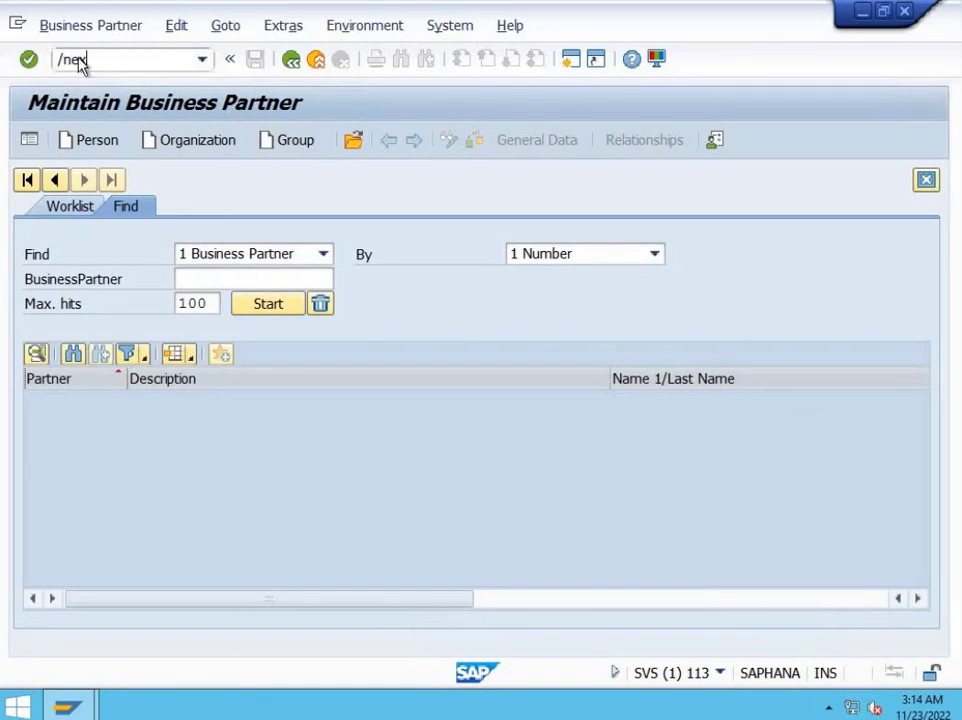
key(Return)
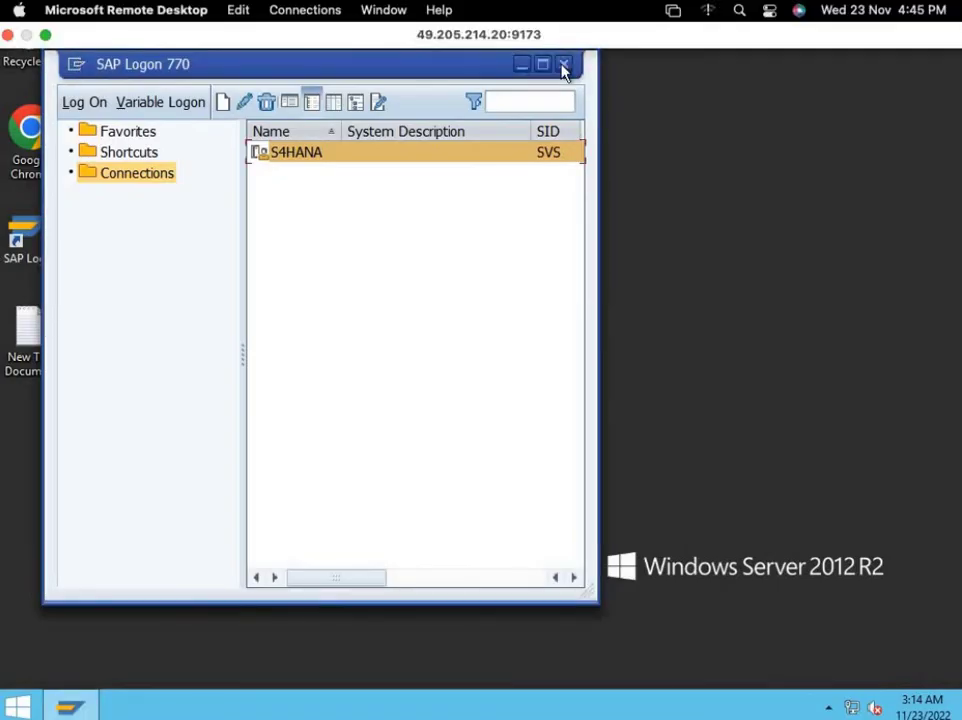
click(564, 65)
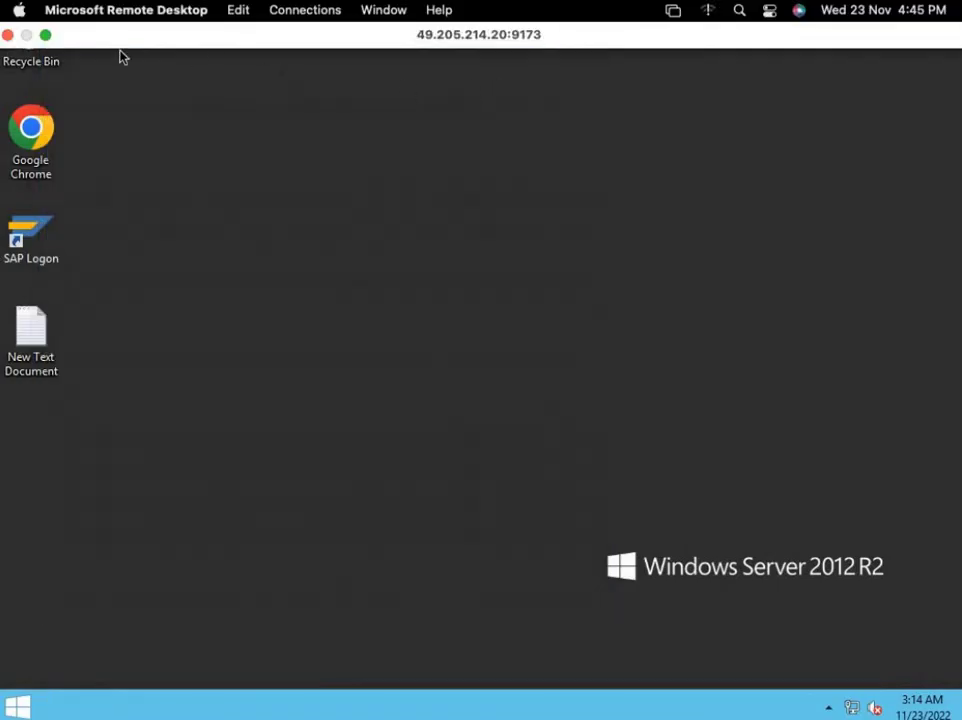
click(7, 35)
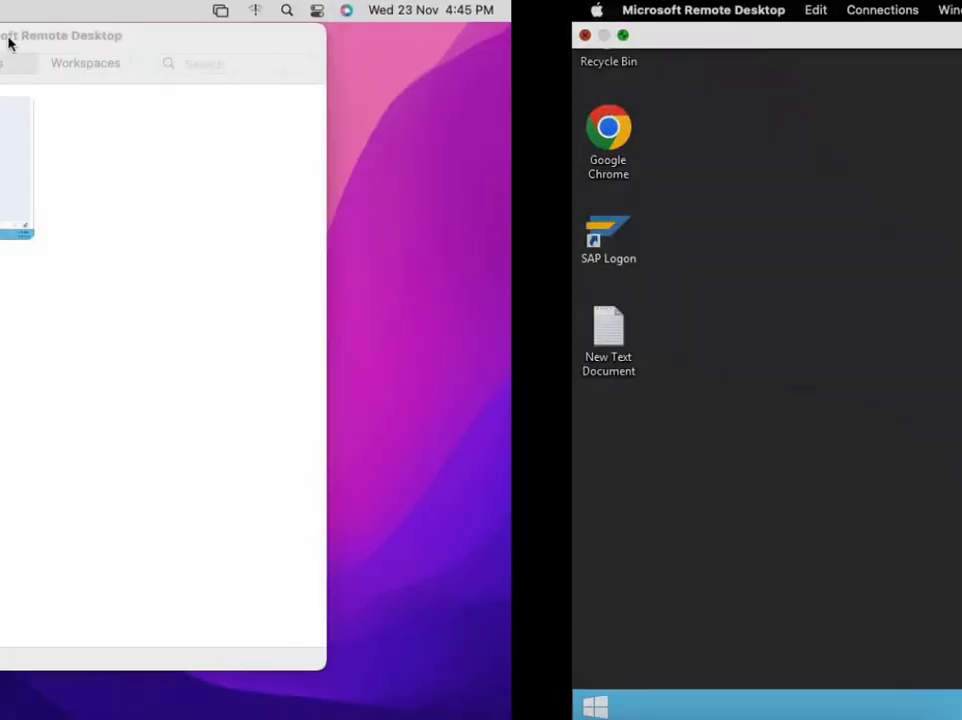